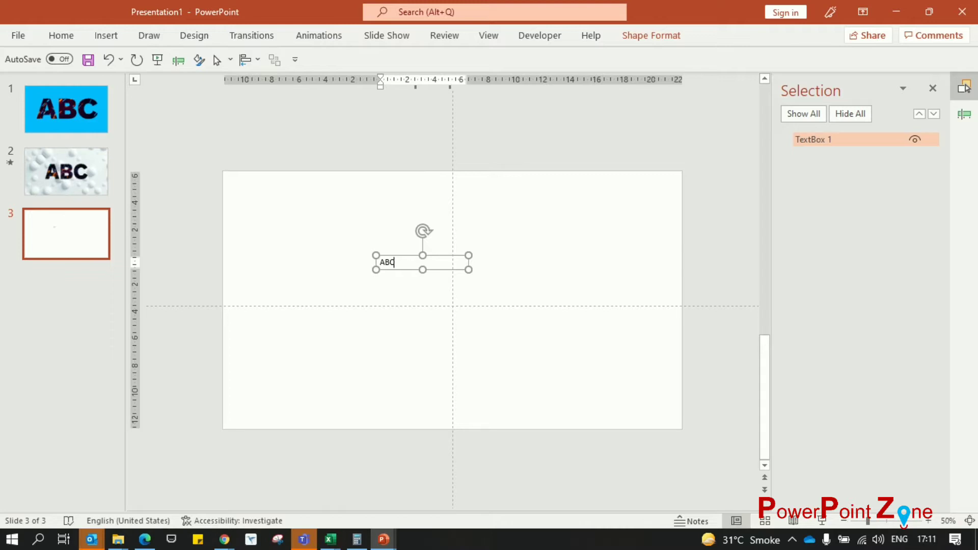
Enlarge the ABC text on slide 3 to 72 points and make it bold.
{"action": "key", "text": "ctrl+shift+period"}
{"action": "key", "text": "ctrl+shift+period"}
{"action": "key", "text": "ctrl+shift+period"}
{"action": "key", "text": "ctrl+shift+period"}
{"action": "key", "text": "ctrl+shift+period"}
{"action": "key", "text": "ctrl+shift+period"}
{"action": "key", "text": "ctrl+shift+period"}
{"action": "key", "text": "ctrl+shift+period"}
{"action": "key", "text": "ctrl+shift+period"}
{"action": "key", "text": "ctrl+shift+period"}
{"action": "key", "text": "ctrl+shift+period"}
{"action": "key", "text": "ctrl+shift+period"}
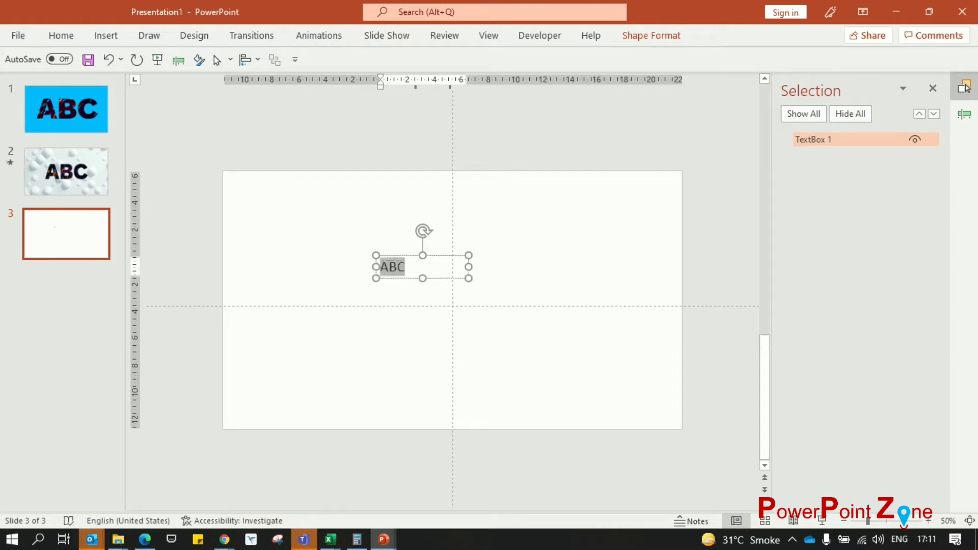
{"action": "key", "text": "ctrl+b"}
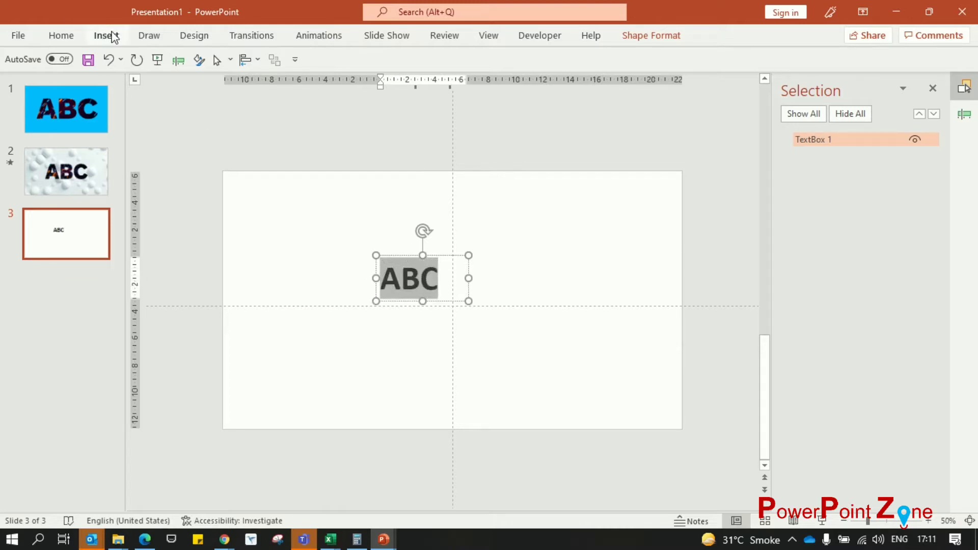
Change the font of the ABC text to 72 Black.
{"action": "left_click", "coordinate": [62, 36]}
{"action": "left_click", "coordinate": [276, 62]}
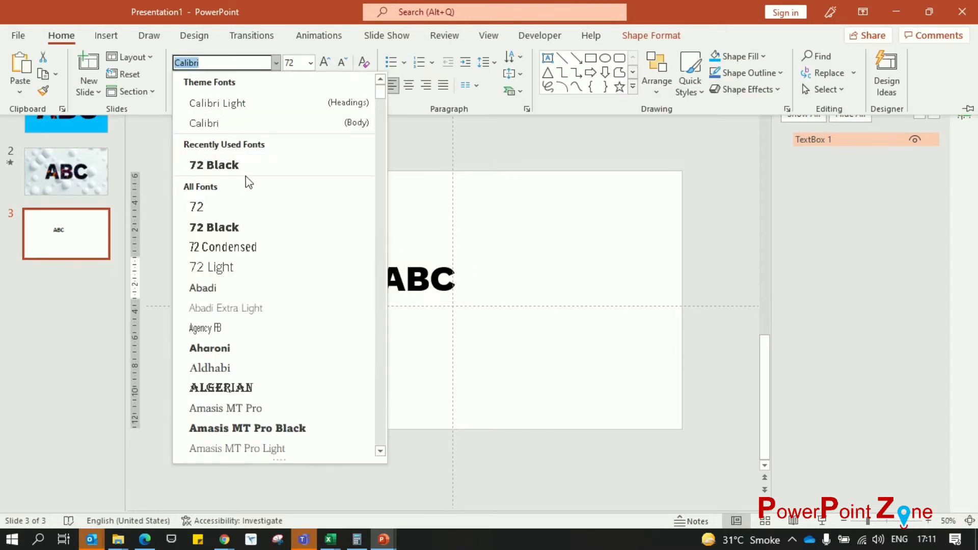
{"action": "left_click", "coordinate": [246, 167]}
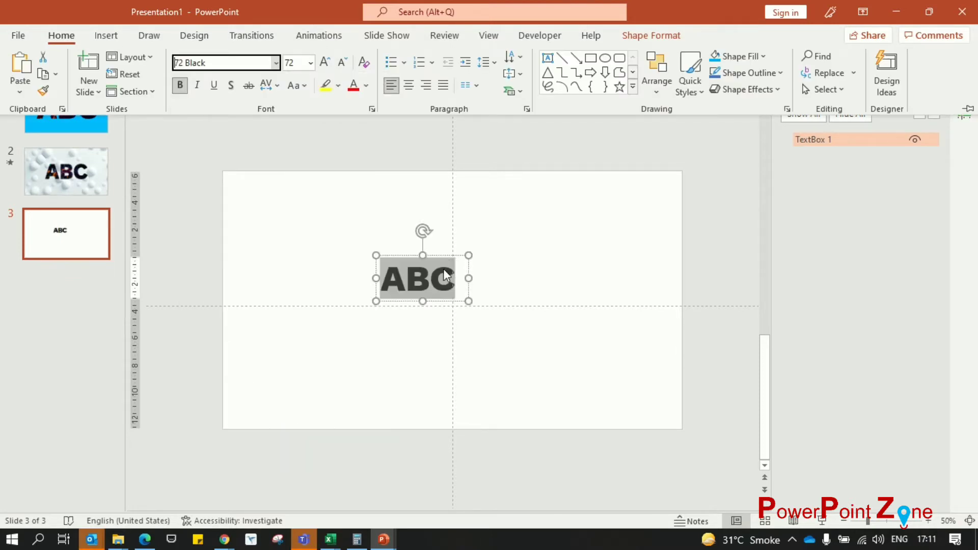
Enlarge the ABC text well beyond 72 points and widen its text box so all three letters fit on one line.
{"action": "left_click", "coordinate": [439, 256]}
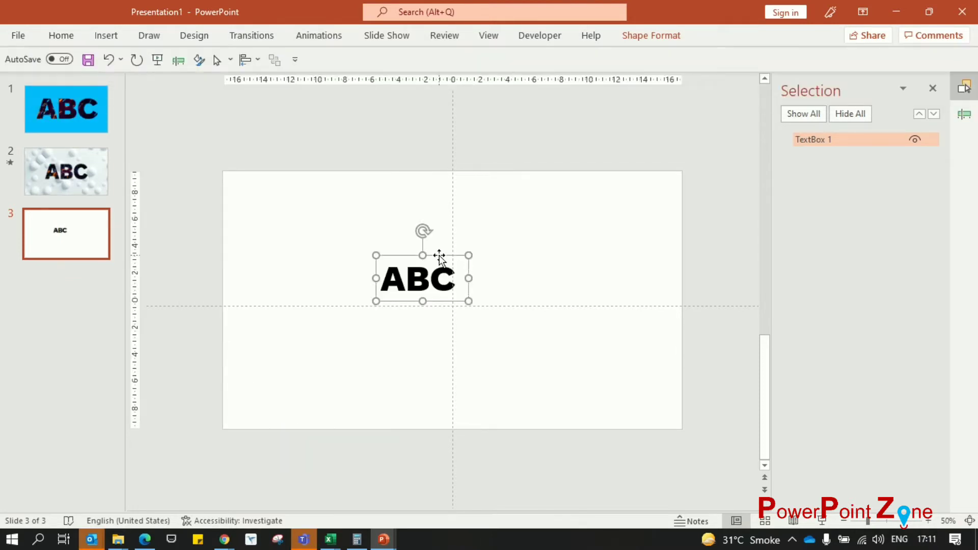
{"action": "key", "text": "ctrl+shift+period"}
{"action": "key", "text": "ctrl+shift+period"}
{"action": "key", "text": "ctrl+shift+period"}
{"action": "key", "text": "ctrl+shift+period"}
{"action": "key", "text": "ctrl+shift+period"}
{"action": "key", "text": "ctrl+shift+period"}
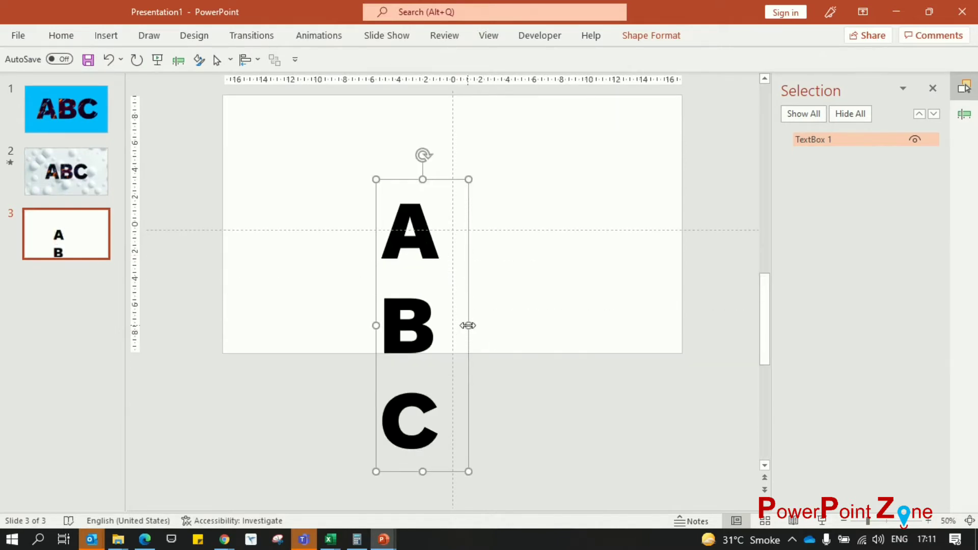
{"action": "left_click_drag", "start_coordinate": [467, 325], "coordinate": [598, 298]}
{"action": "left_click_drag", "start_coordinate": [518, 256], "coordinate": [506, 246]}
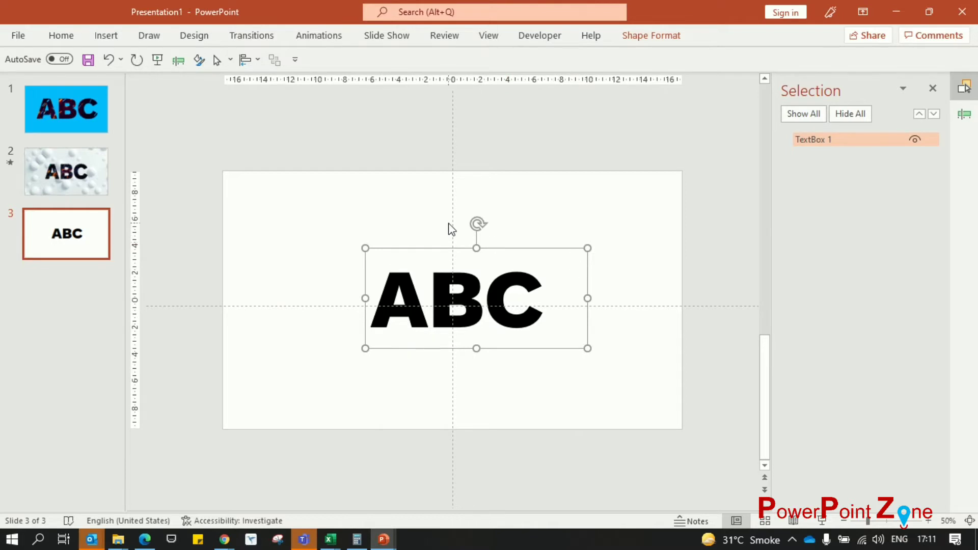
Increase the ABC text to 239 points, widen its box to match, and center it on the slide guides.
{"action": "key", "text": "ctrl+shift+period"}
{"action": "left_click_drag", "start_coordinate": [586, 312], "coordinate": [630, 312]}
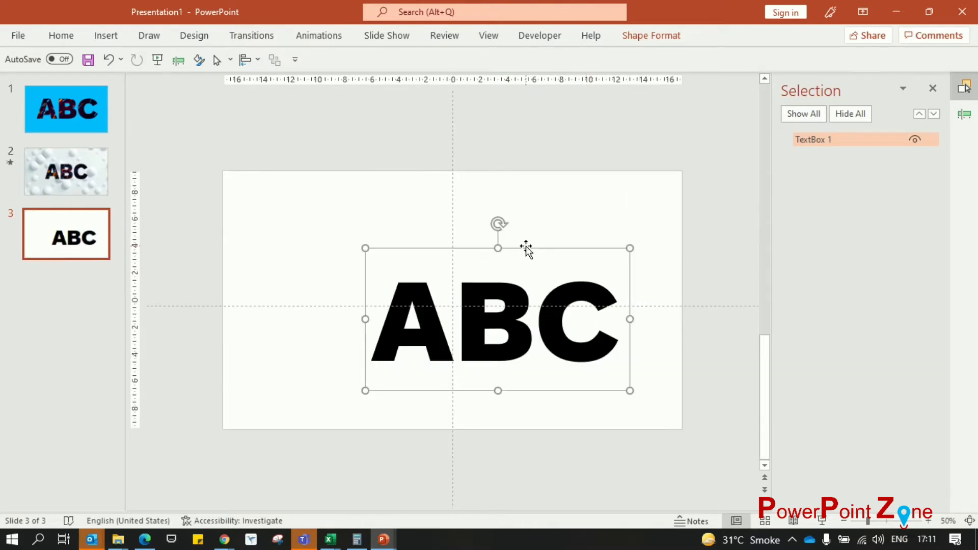
{"action": "left_click_drag", "start_coordinate": [526, 248], "coordinate": [493, 228]}
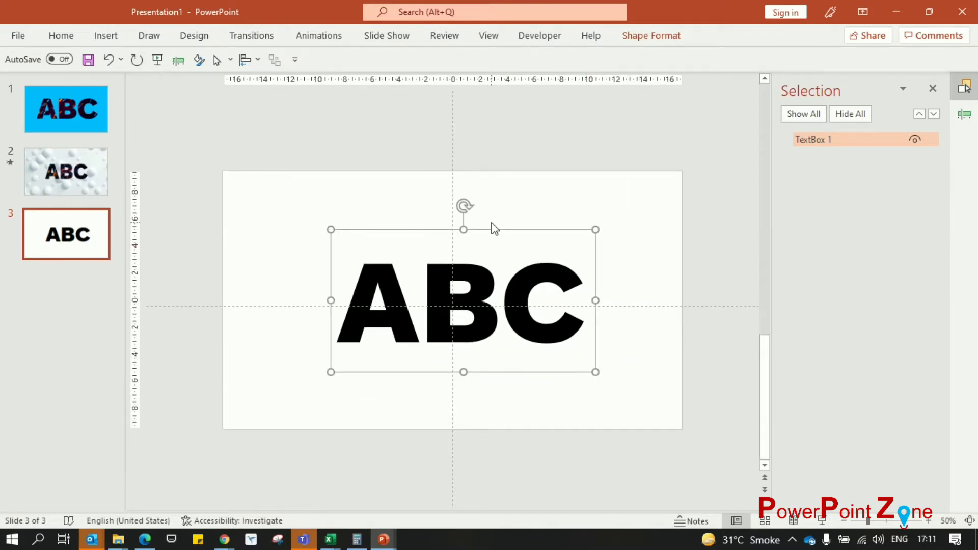
{"action": "key", "text": "Down"}
{"action": "key", "text": "Left"}
{"action": "key", "text": "Left"}
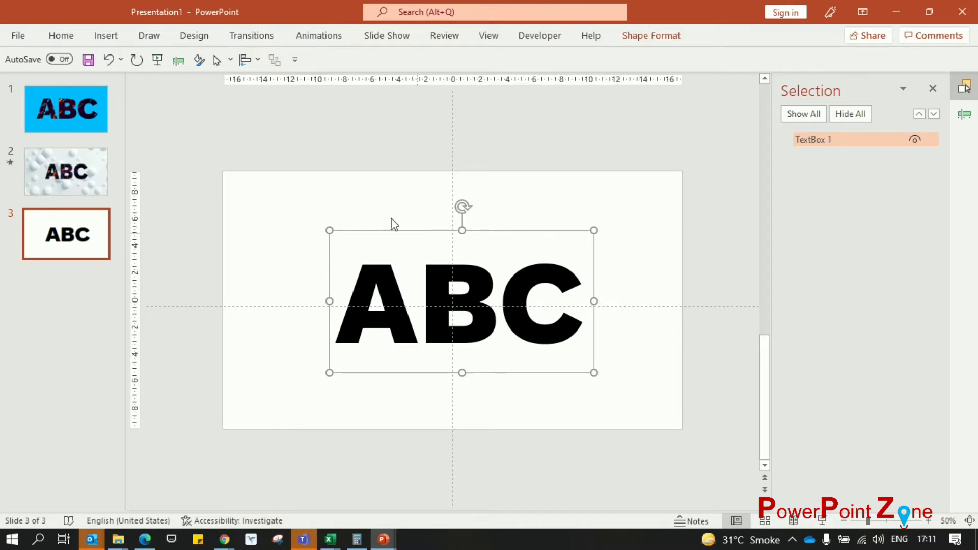
Draw a rectangle covering the whole slide and send it behind the ABC text.
{"action": "left_click", "coordinate": [107, 36]}
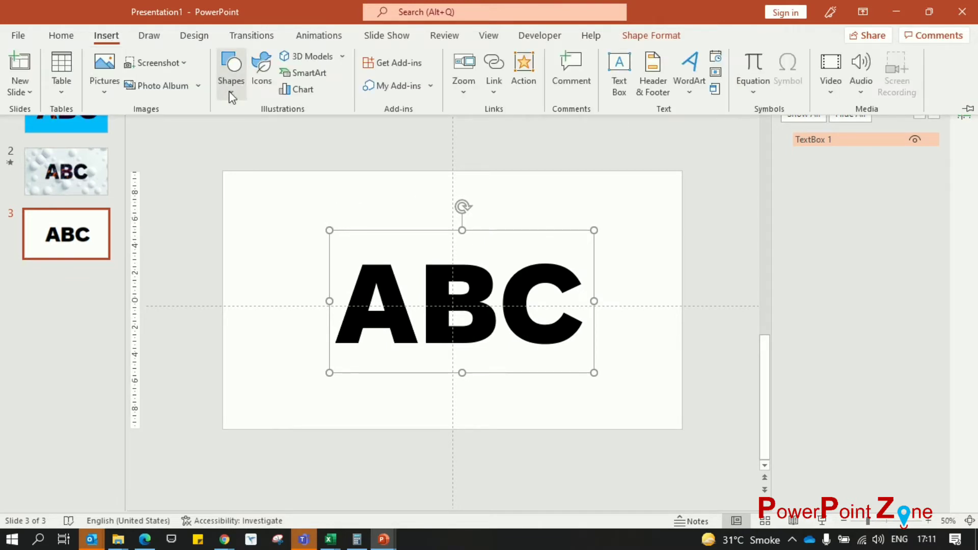
{"action": "left_click", "coordinate": [231, 84]}
{"action": "left_click", "coordinate": [267, 130]}
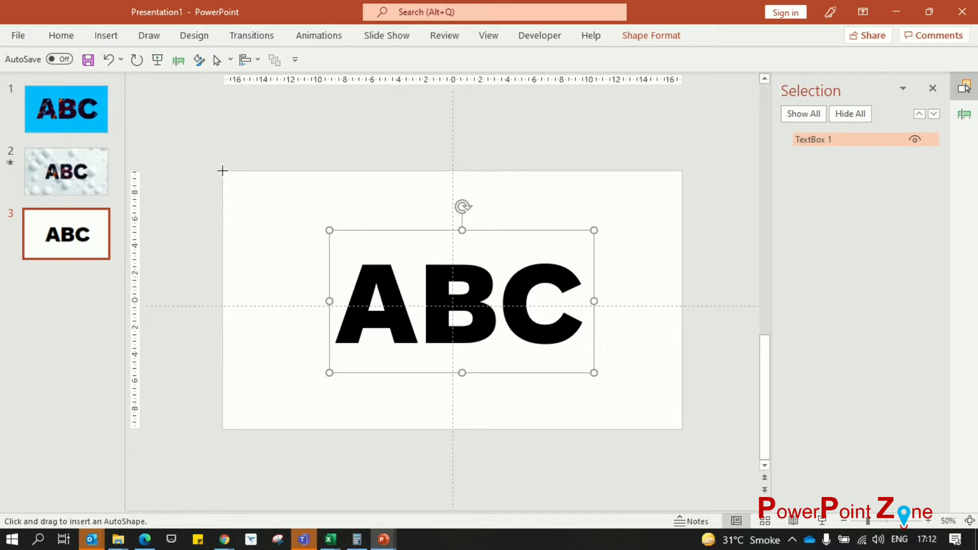
{"action": "left_click_drag", "start_coordinate": [223, 170], "coordinate": [681, 430]}
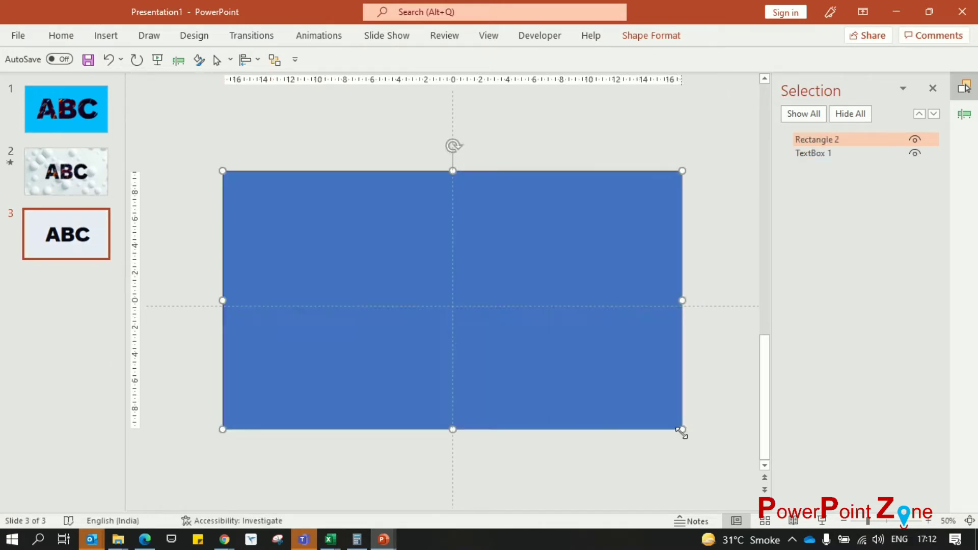
{"action": "right_click", "coordinate": [632, 367]}
{"action": "left_click", "coordinate": [678, 319]}
Enlarge the ABC text one more size, widen its box to keep one line, and center it over the rectangle.
{"action": "left_click", "coordinate": [516, 292]}
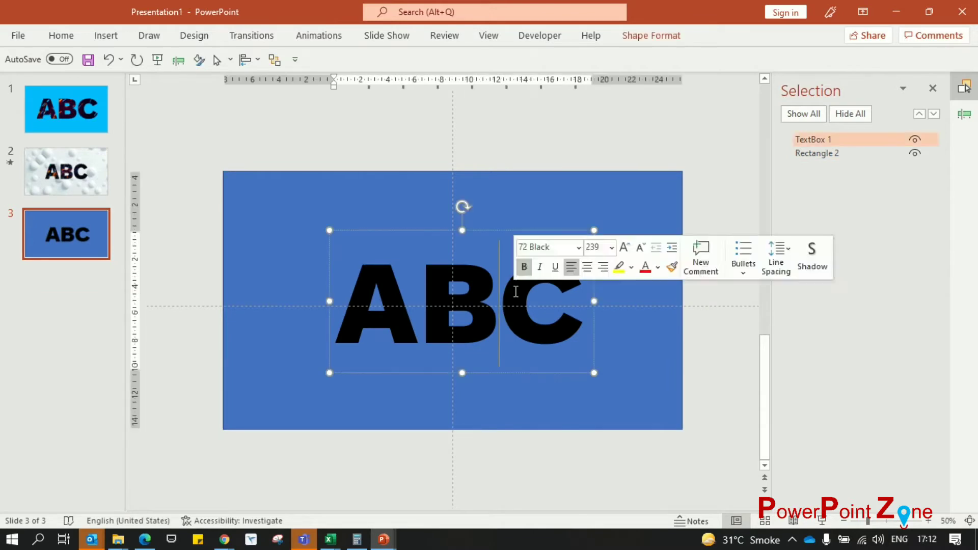
{"action": "key", "text": "ctrl+shift+period"}
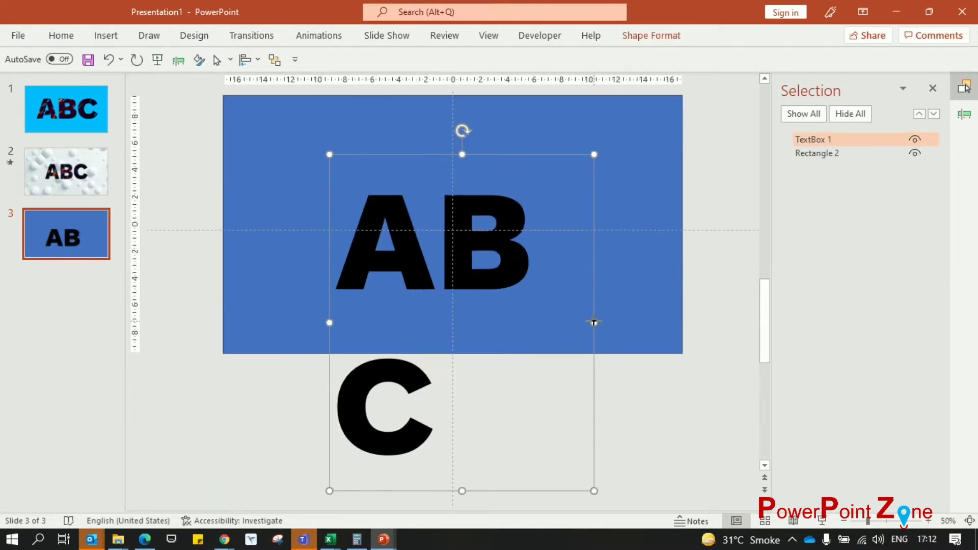
{"action": "left_click_drag", "start_coordinate": [594, 322], "coordinate": [642, 322]}
{"action": "left_click_drag", "start_coordinate": [545, 231], "coordinate": [511, 208]}
{"action": "key", "text": "ctrl+Down"}
{"action": "key", "text": "ctrl+Down"}
{"action": "key", "text": "ctrl+Left"}
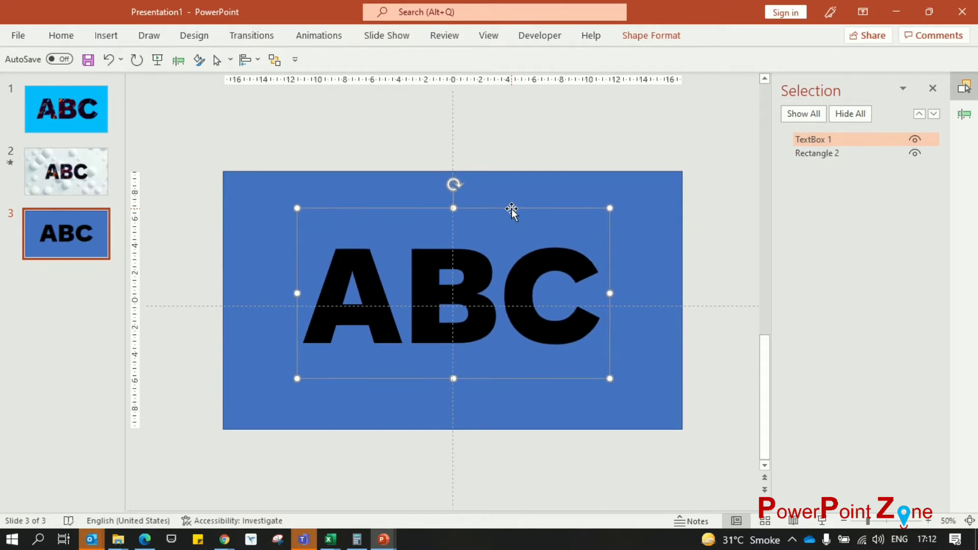
Subtract the ABC text from the full-slide rectangle with Merge Shapes to cut out the letters.
{"action": "left_click", "coordinate": [251, 237]}
{"action": "left_click", "coordinate": [460, 325], "text": "shift"}
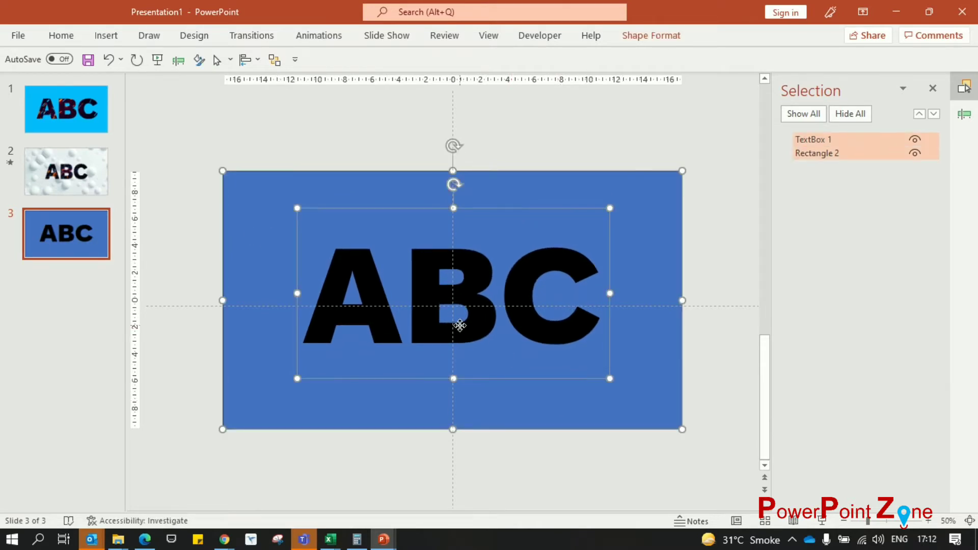
{"action": "left_click", "coordinate": [650, 35]}
{"action": "left_click", "coordinate": [147, 89]}
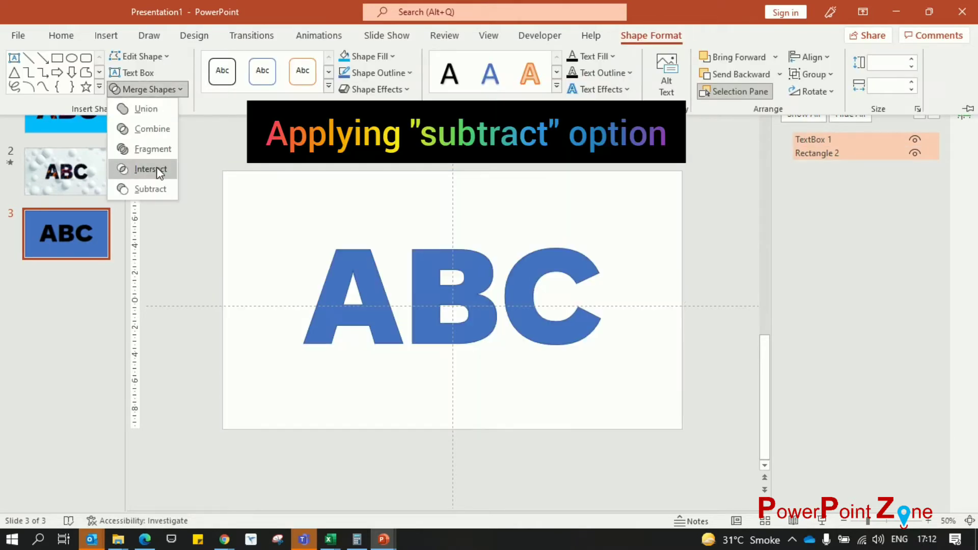
{"action": "left_click", "coordinate": [148, 190]}
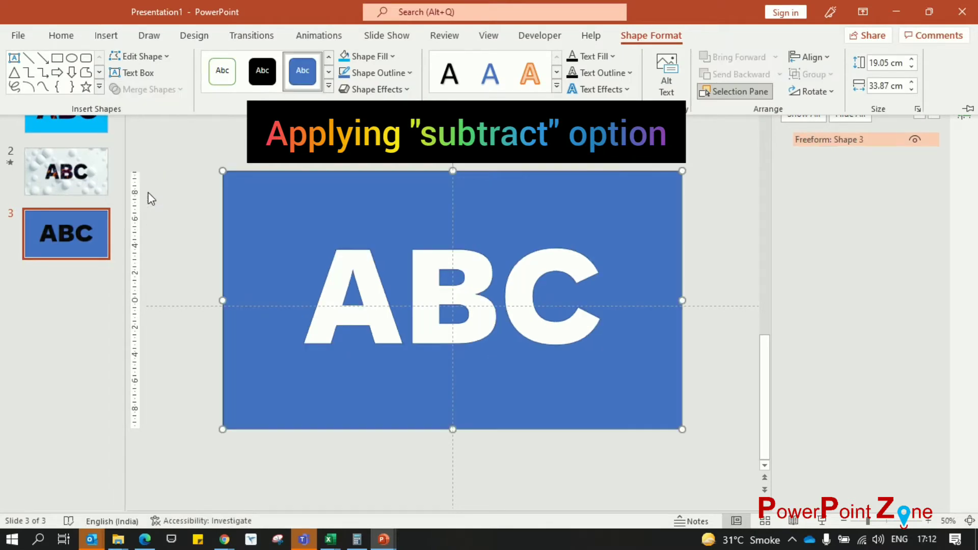
{"action": "left_click", "coordinate": [602, 376]}
{"action": "key", "text": "Escape"}
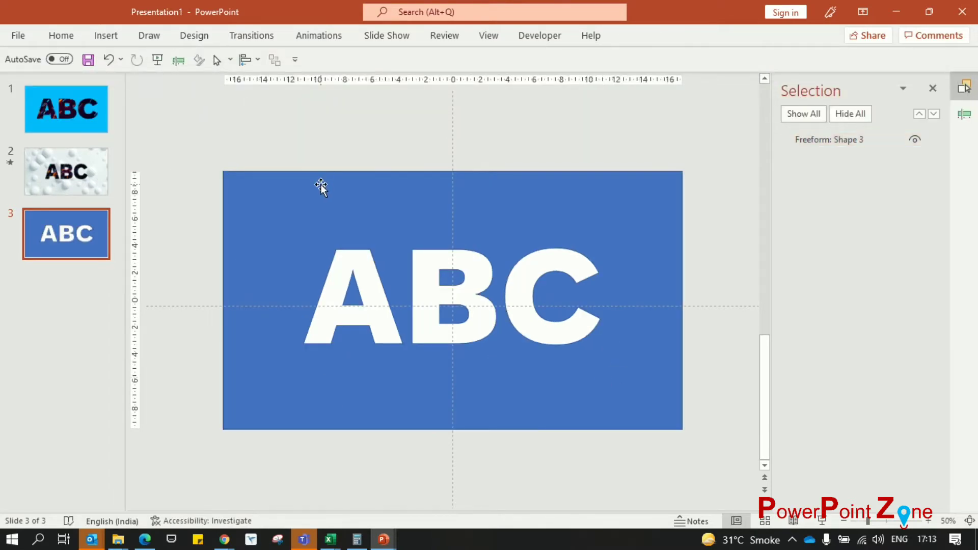
Remove the outline from the rectangle with the cut-out letters.
{"action": "left_click", "coordinate": [322, 186]}
{"action": "left_click", "coordinate": [651, 35]}
{"action": "left_click", "coordinate": [382, 74]}
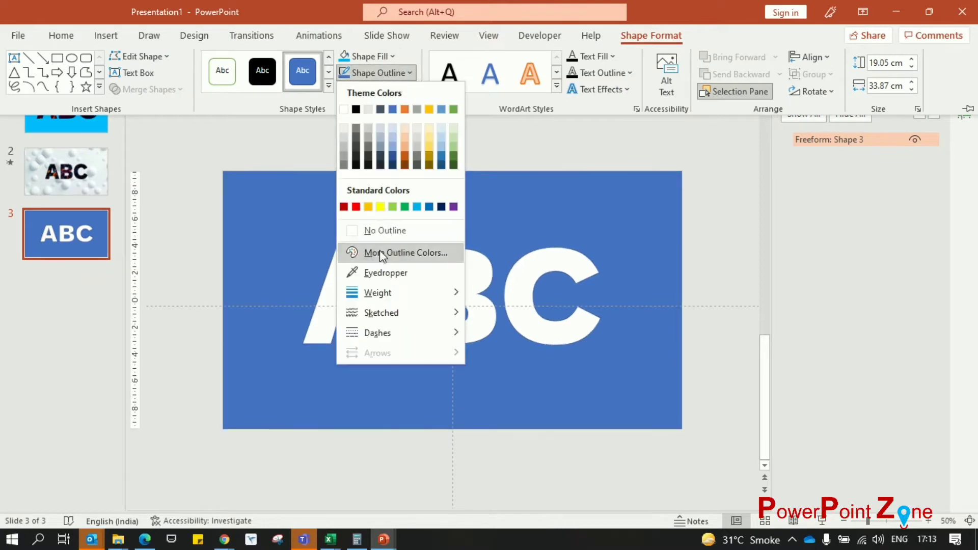
{"action": "left_click", "coordinate": [356, 231]}
Insert the stock video of blue and orange light streaks on black and send it behind the cut-out shape.
{"action": "left_click", "coordinate": [108, 37]}
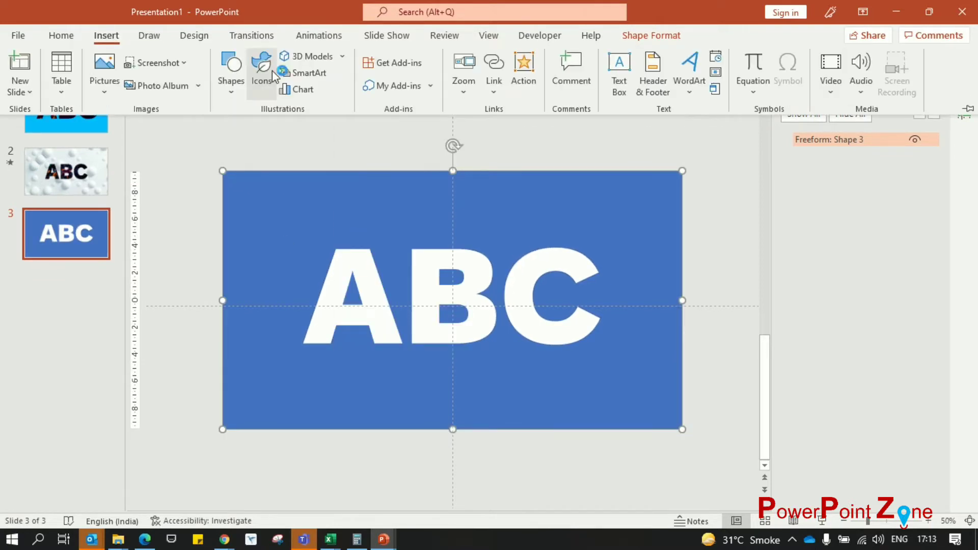
{"action": "left_click", "coordinate": [828, 76]}
{"action": "left_click", "coordinate": [858, 163]}
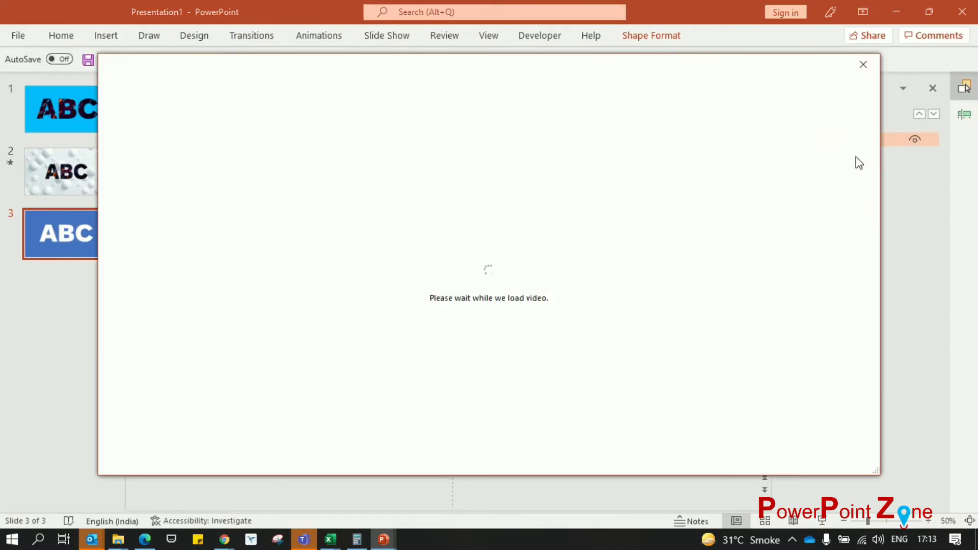
{"action": "scroll", "coordinate": [530, 303], "scroll_direction": "down", "scroll_amount": 1}
{"action": "scroll", "coordinate": [530, 303], "scroll_direction": "down", "scroll_amount": 10}
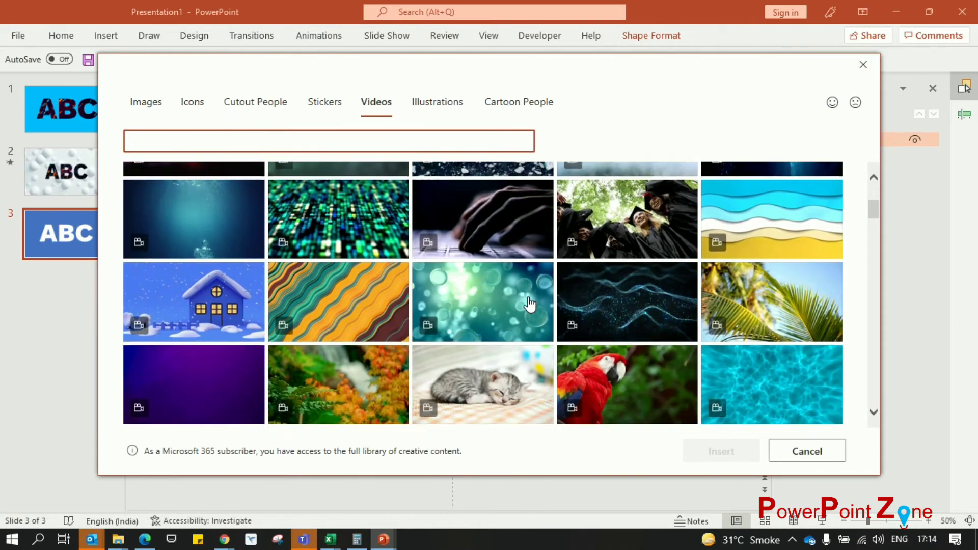
{"action": "scroll", "coordinate": [529, 303], "scroll_direction": "down", "scroll_amount": 15}
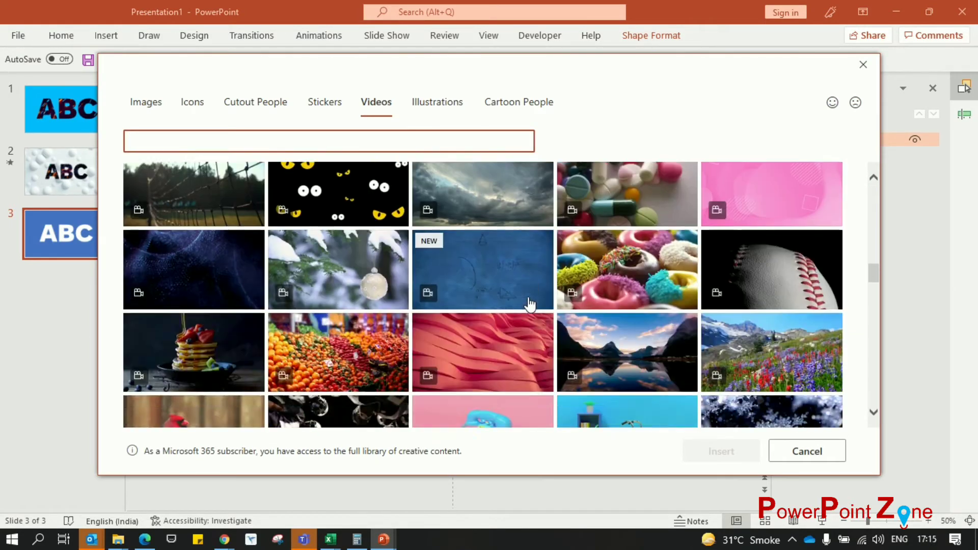
{"action": "scroll", "coordinate": [528, 300], "scroll_direction": "down", "scroll_amount": 15}
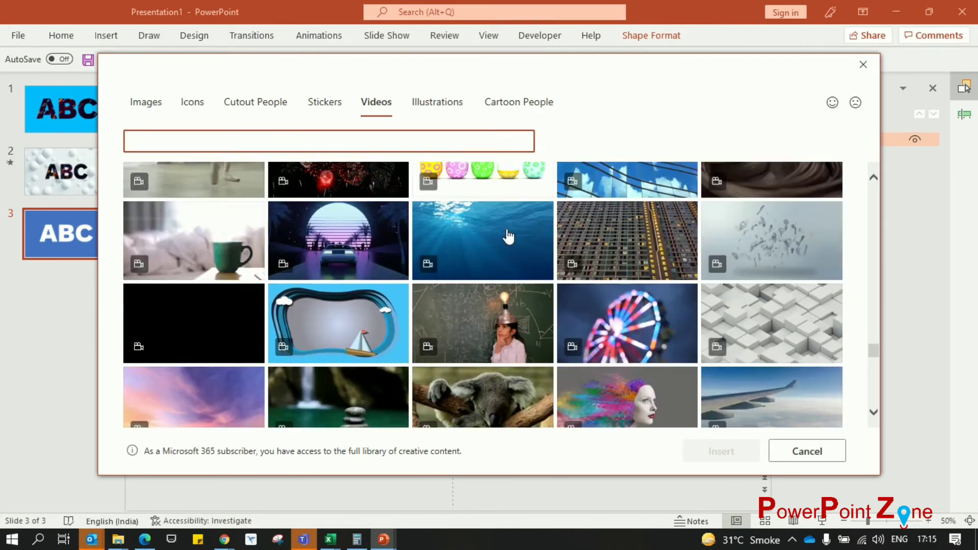
{"action": "scroll", "coordinate": [516, 267], "scroll_direction": "down", "scroll_amount": 2}
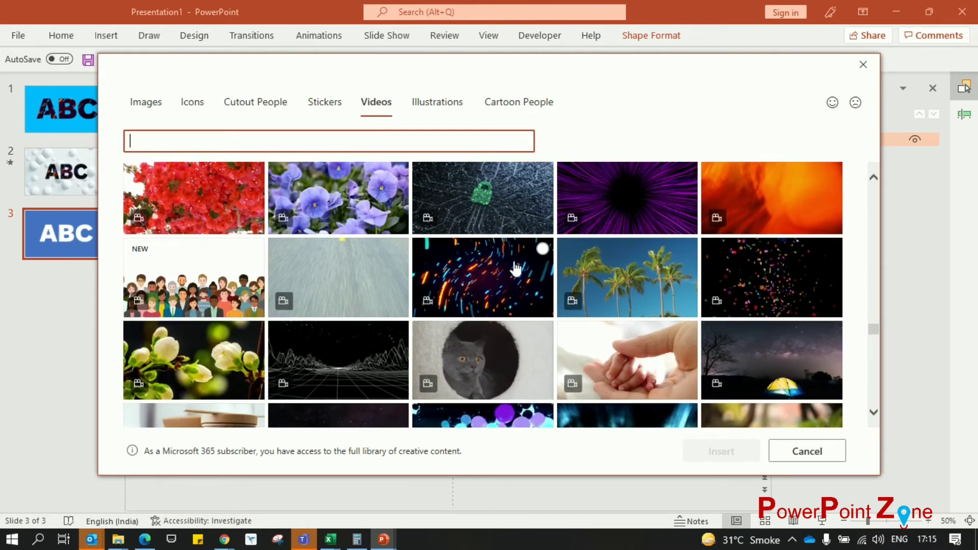
{"action": "left_click", "coordinate": [498, 304]}
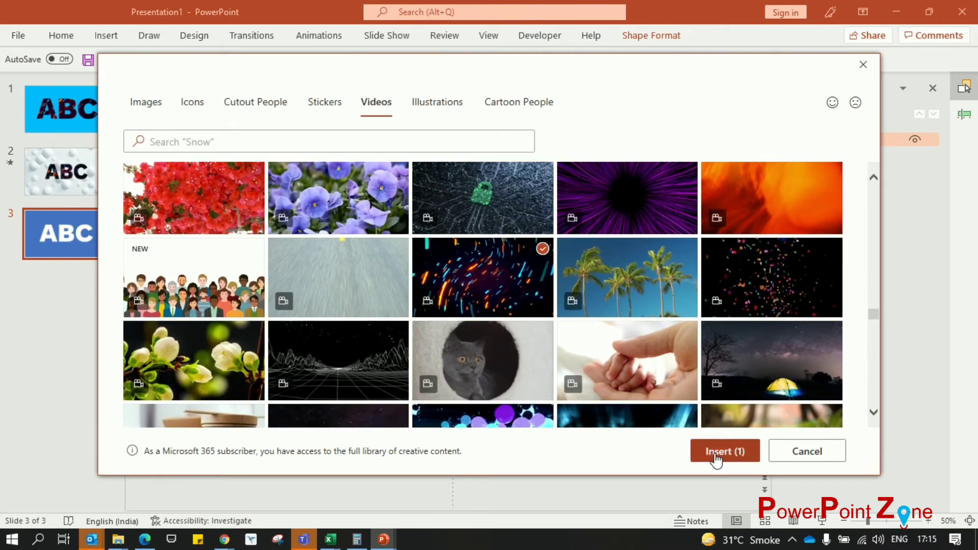
{"action": "left_click", "coordinate": [718, 451]}
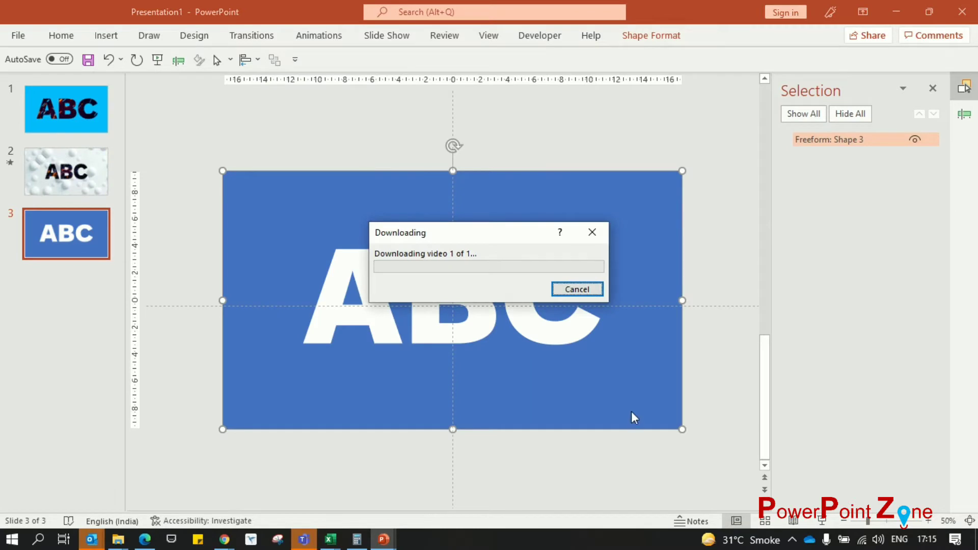
{"action": "right_click", "coordinate": [497, 367]}
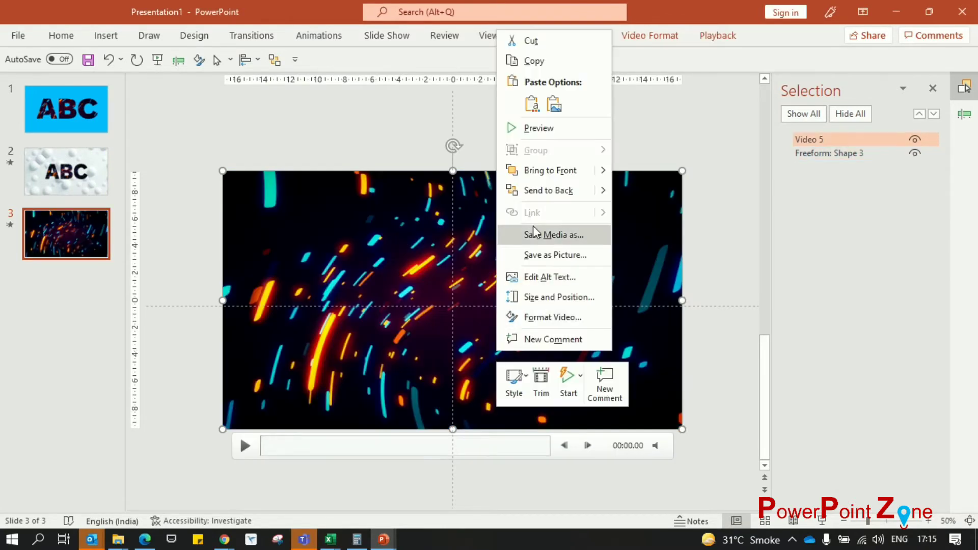
{"action": "left_click", "coordinate": [537, 197]}
Apply a bevel effect to the cut-out shape and fill it with the standard light blue color.
{"action": "left_click", "coordinate": [610, 402]}
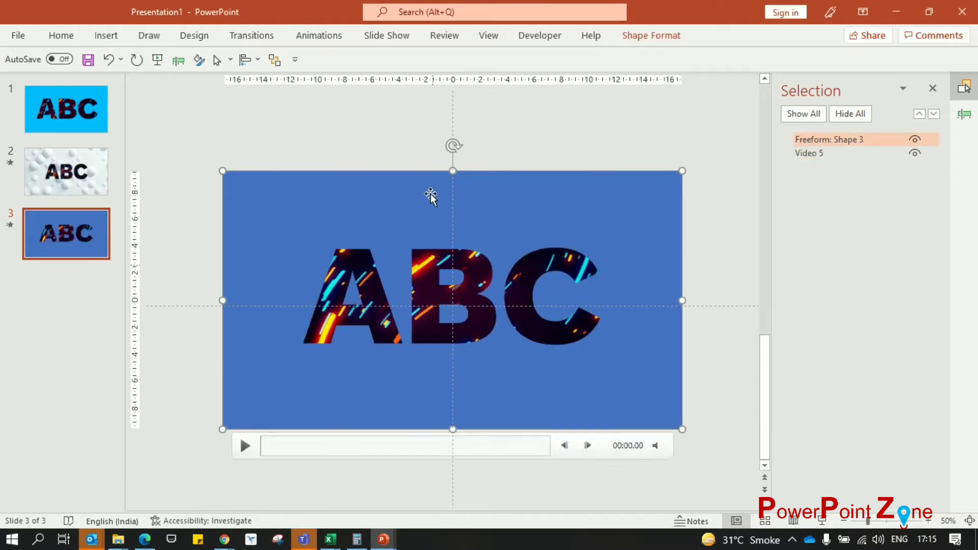
{"action": "left_click", "coordinate": [641, 39]}
{"action": "left_click", "coordinate": [403, 90]}
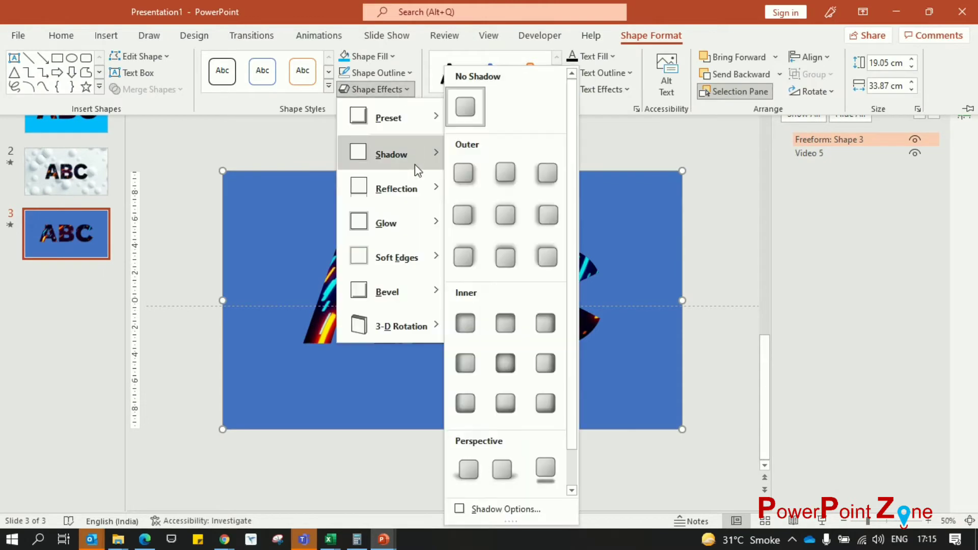
{"action": "mouse_move", "coordinate": [415, 294]}
{"action": "left_click", "coordinate": [544, 460]}
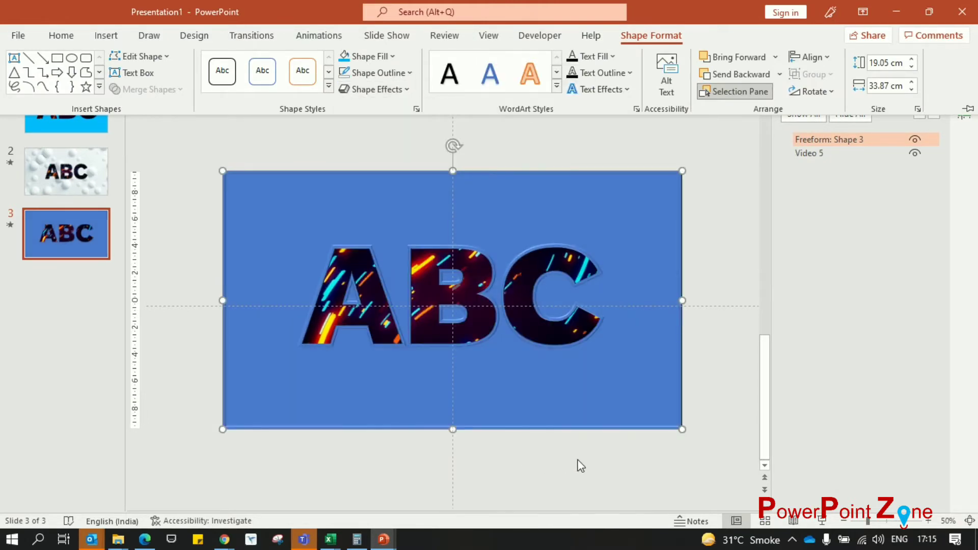
{"action": "left_click", "coordinate": [381, 54]}
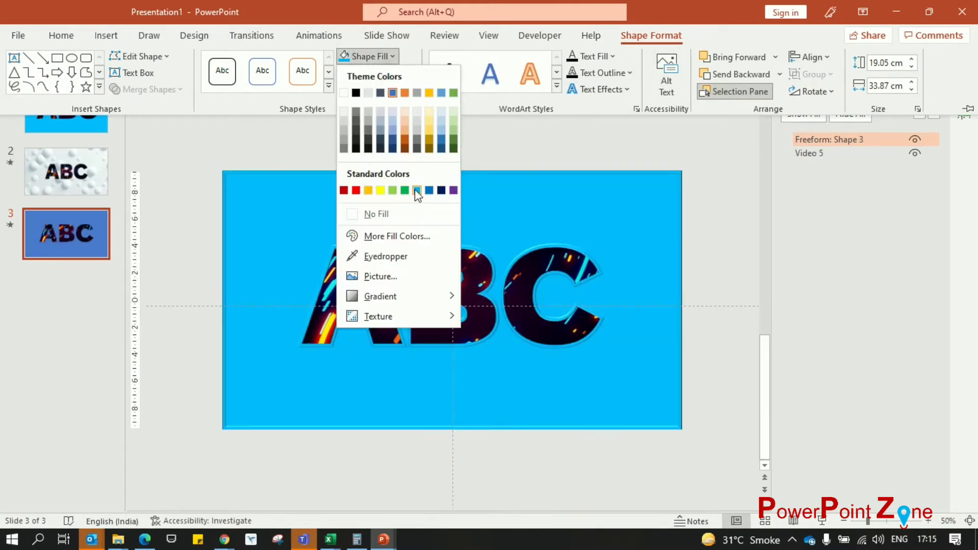
{"action": "left_click", "coordinate": [416, 190]}
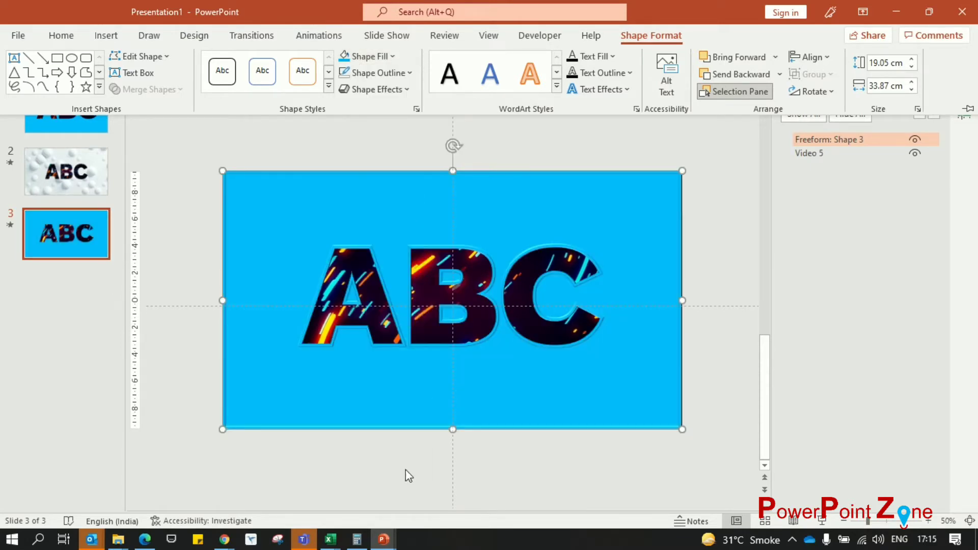
Play the slide with the light blue cut-out shape full screen to check the video inside the letters.
{"action": "key", "text": "shift+F5"}
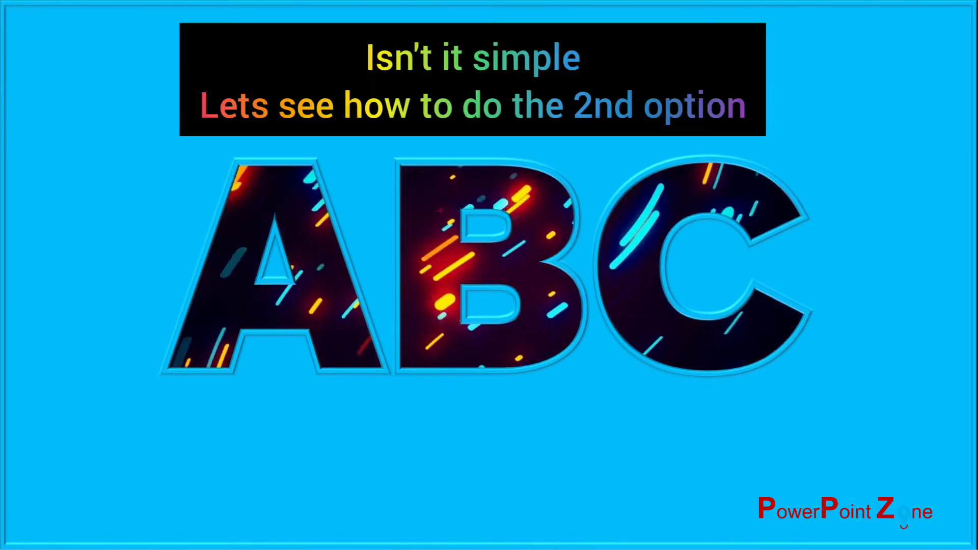
{"action": "key", "text": "Escape"}
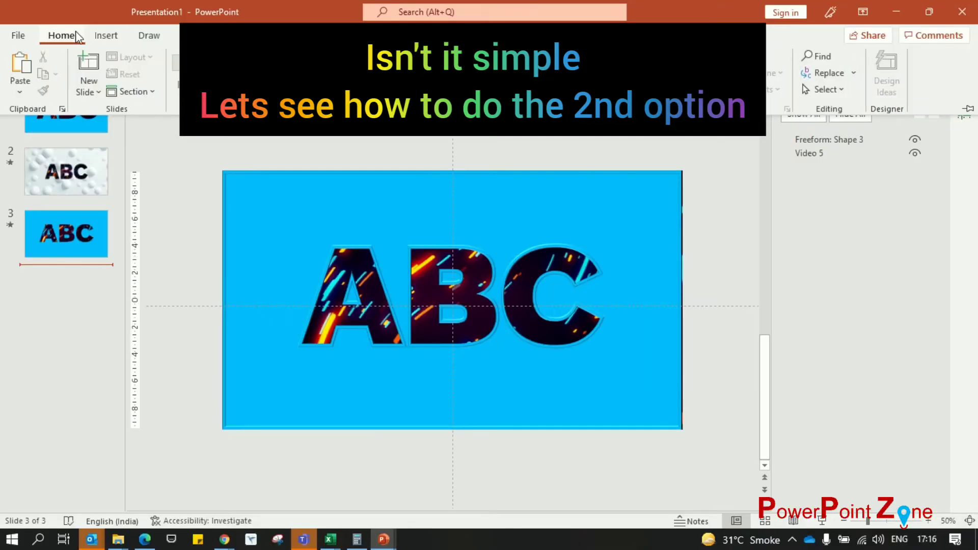
Add a blank slide after slide 3 and place a text box reading "ABC" on it, wide enough for one line.
{"action": "left_click", "coordinate": [90, 94]}
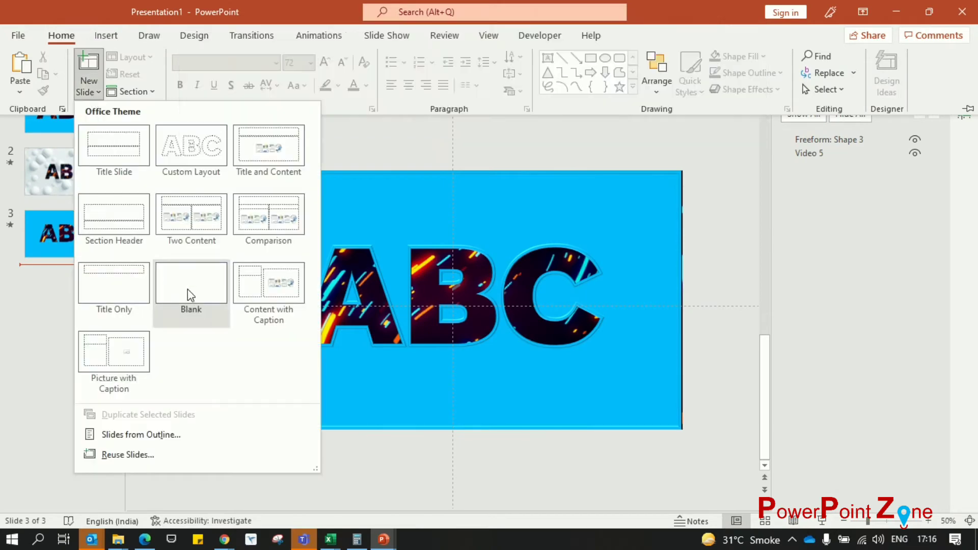
{"action": "left_click", "coordinate": [191, 292]}
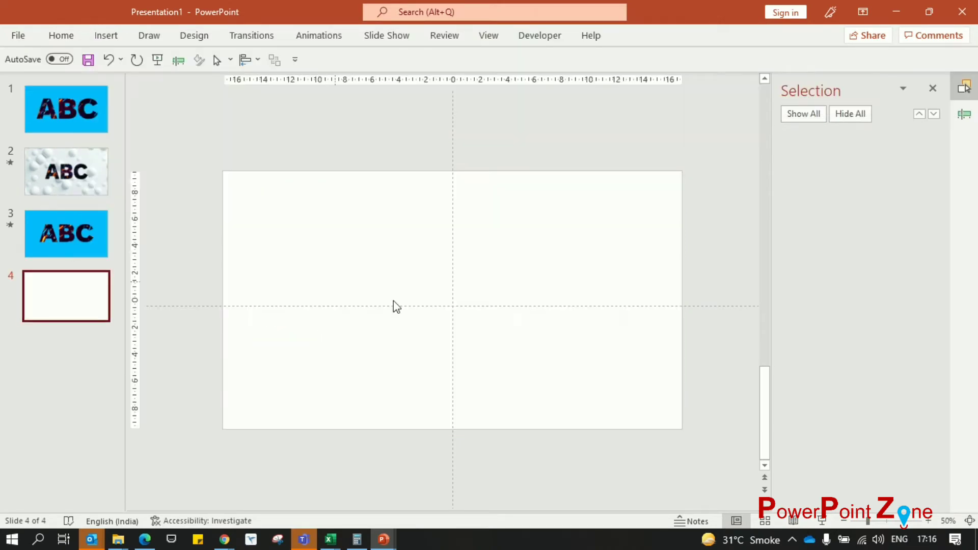
{"action": "left_click", "coordinate": [118, 43]}
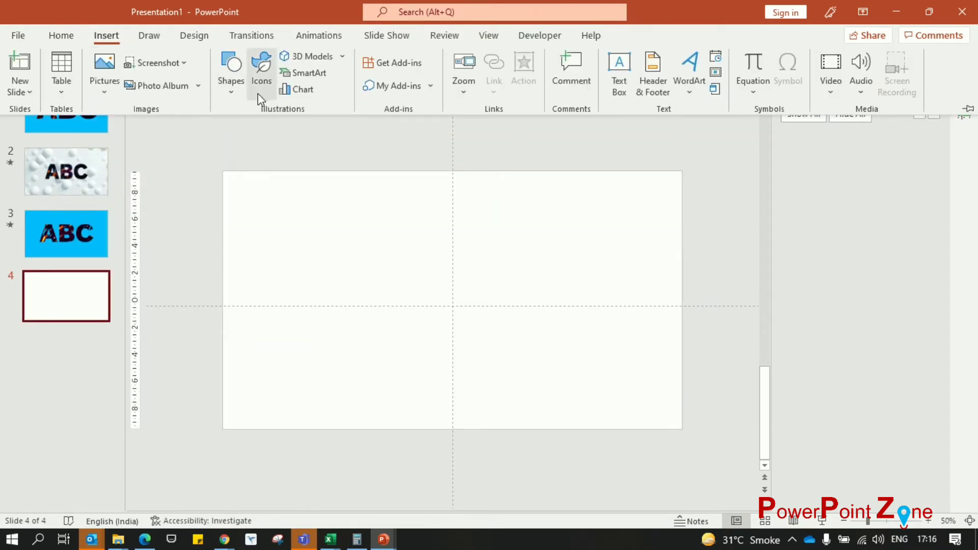
{"action": "left_click", "coordinate": [630, 79]}
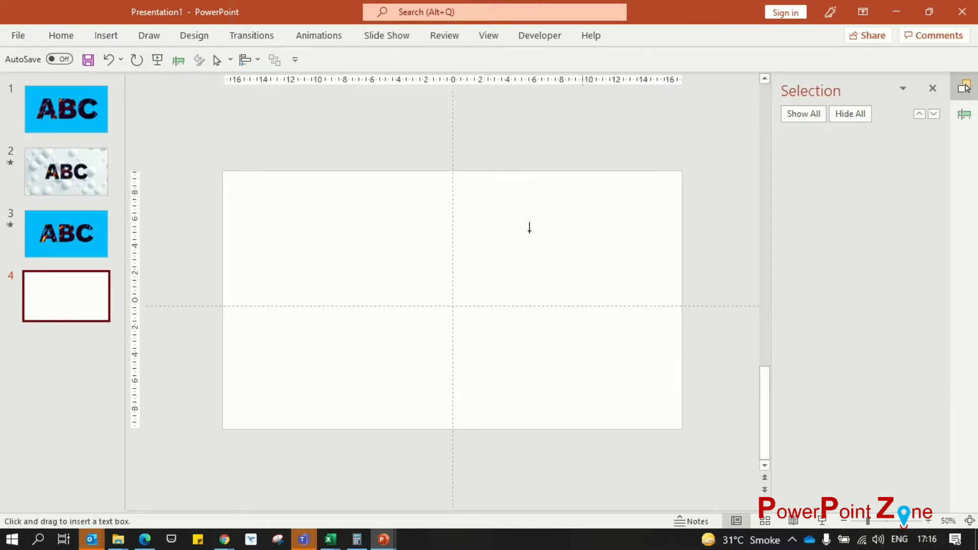
{"action": "left_click", "coordinate": [340, 326]}
{"action": "type", "text": "ABC"}
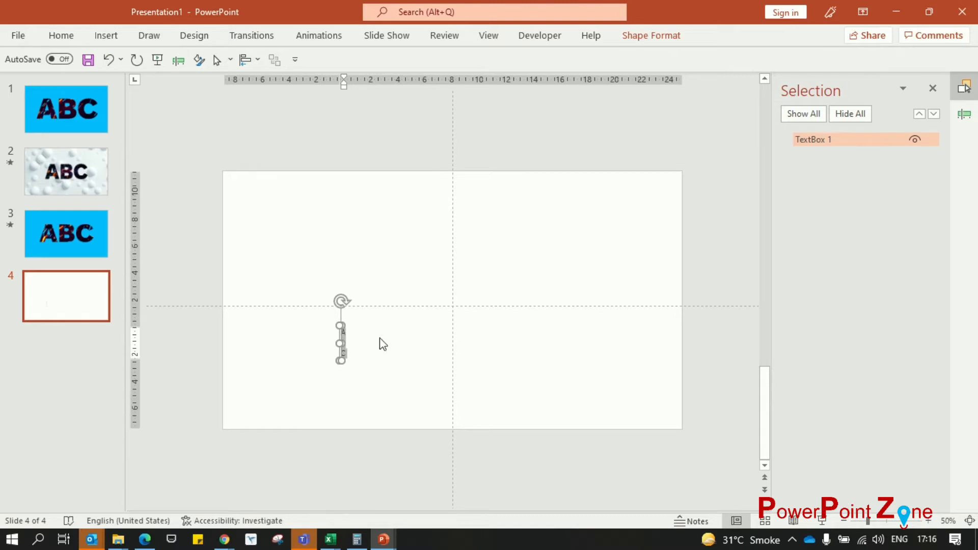
{"action": "left_click_drag", "start_coordinate": [340, 341], "coordinate": [387, 351]}
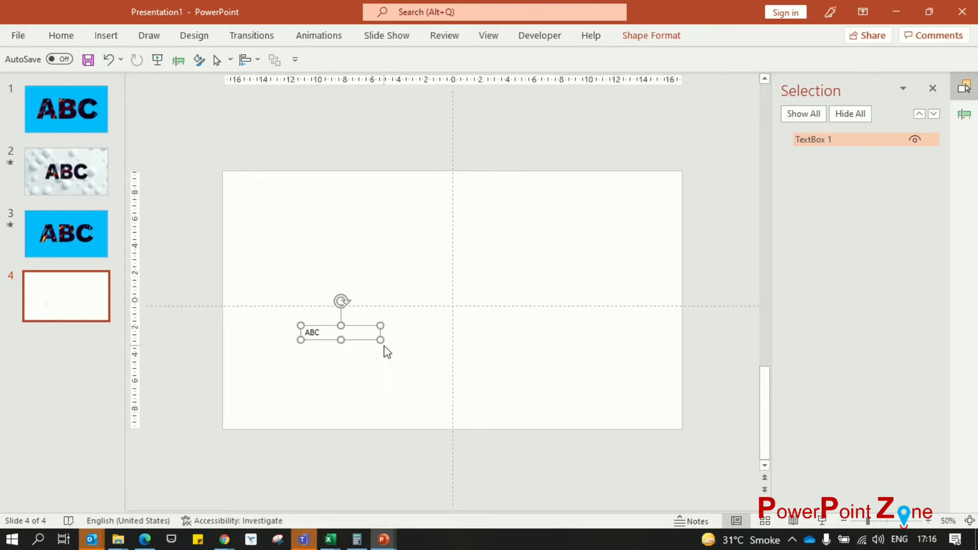
Enlarge the ABC text to a font size of 344.
{"action": "key", "text": "ctrl+shift+period"}
{"action": "key", "text": "ctrl+shift+period"}
{"action": "key", "text": "ctrl+shift+period"}
{"action": "key", "text": "ctrl+shift+period"}
{"action": "key", "text": "ctrl+shift+period"}
{"action": "key", "text": "ctrl+shift+period"}
{"action": "key", "text": "ctrl+shift+period"}
{"action": "key", "text": "ctrl+shift+period"}
{"action": "key", "text": "ctrl+shift+period"}
{"action": "key", "text": "ctrl+shift+period"}
{"action": "key", "text": "ctrl+shift+period"}
{"action": "key", "text": "ctrl+shift+period"}
{"action": "key", "text": "ctrl+shift+period"}
{"action": "key", "text": "ctrl+shift+period"}
{"action": "key", "text": "ctrl+shift+period"}
{"action": "key", "text": "ctrl+shift+period"}
{"action": "key", "text": "ctrl+shift+period"}
{"action": "key", "text": "ctrl+shift+period"}
{"action": "key", "text": "ctrl+shift+period"}
{"action": "key", "text": "ctrl+shift+period"}
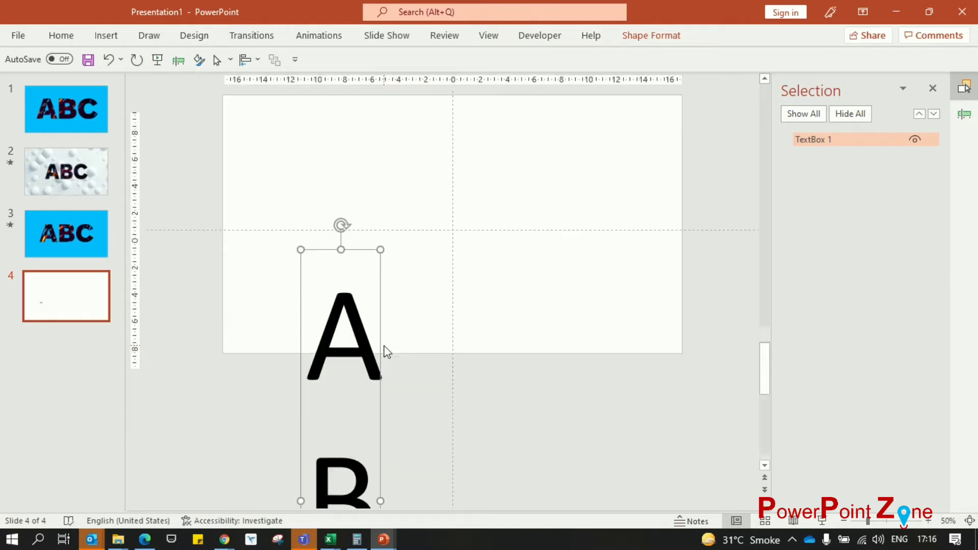
{"action": "key", "text": "ctrl+shift+comma"}
{"action": "key", "text": "ctrl+shift+comma"}
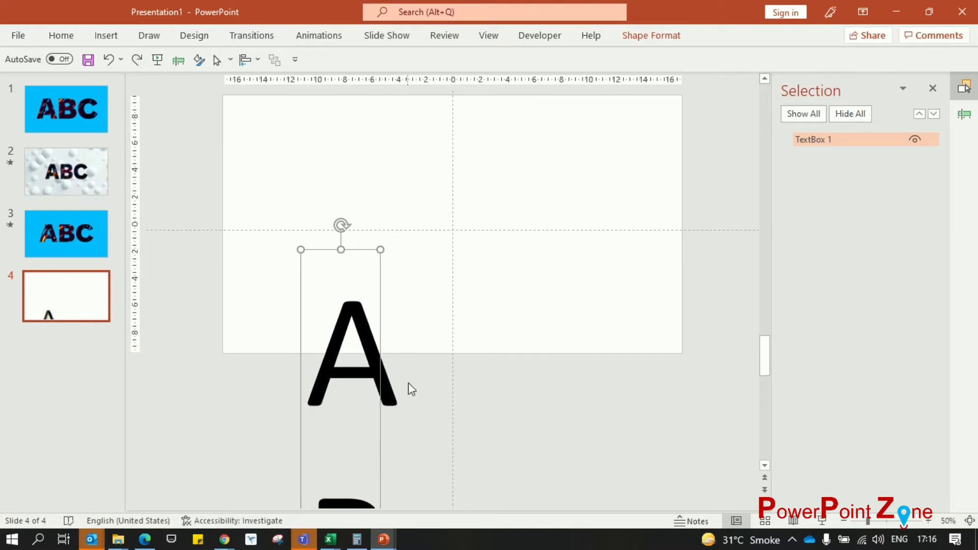
Widen the text box so the enlarged ABC fits on one line, and centre it on the slide.
{"action": "scroll", "coordinate": [395, 364], "scroll_direction": "down", "scroll_amount": 5}
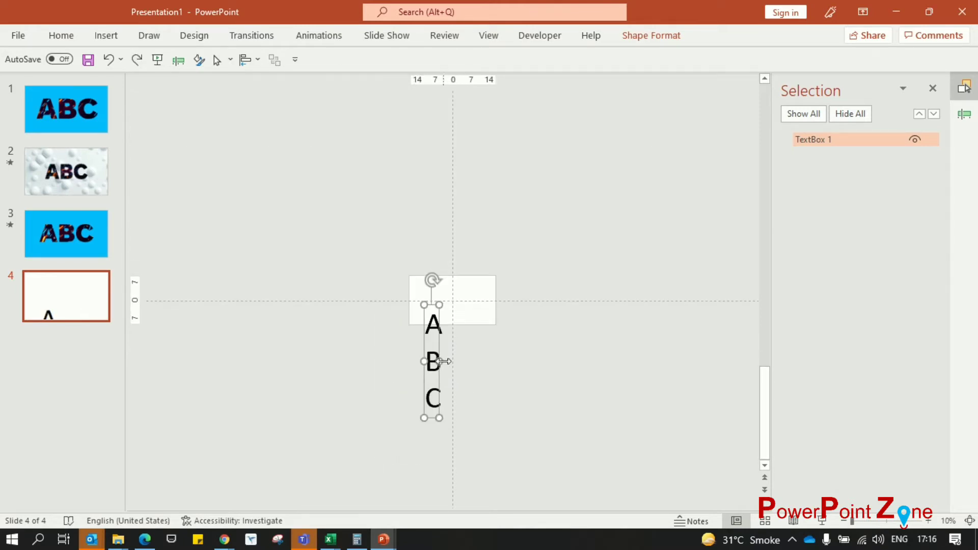
{"action": "left_click_drag", "start_coordinate": [438, 361], "coordinate": [482, 353]}
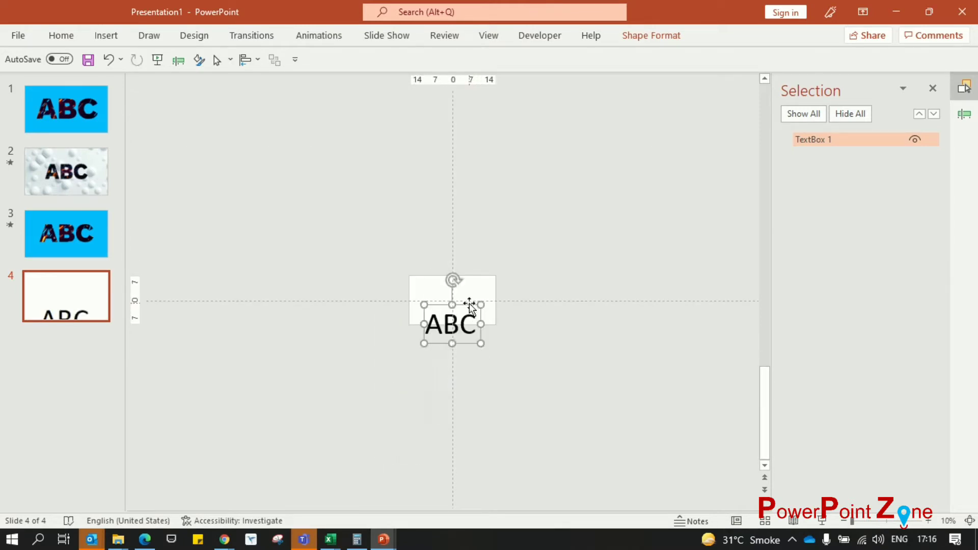
{"action": "left_click_drag", "start_coordinate": [468, 308], "coordinate": [472, 282]}
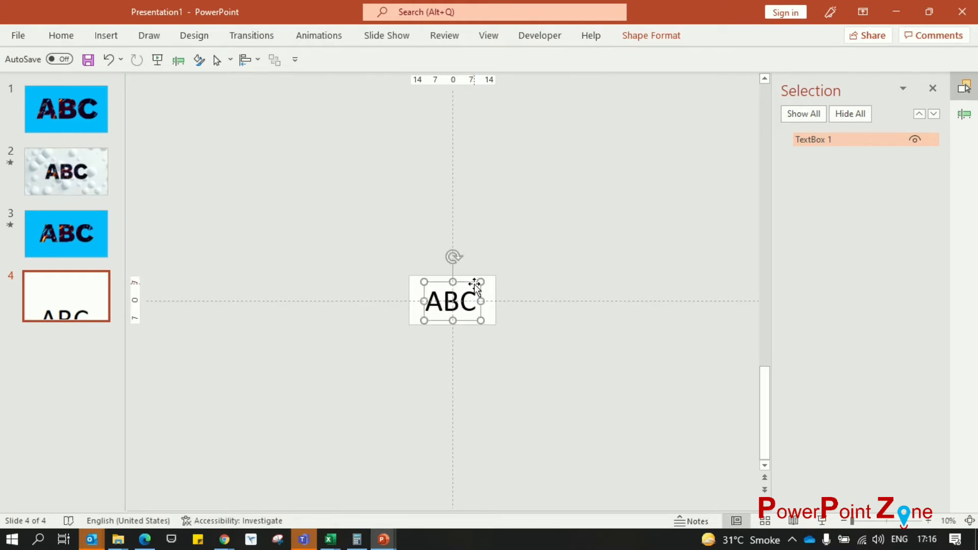
{"action": "scroll", "coordinate": [472, 282], "scroll_direction": "up", "scroll_amount": 5}
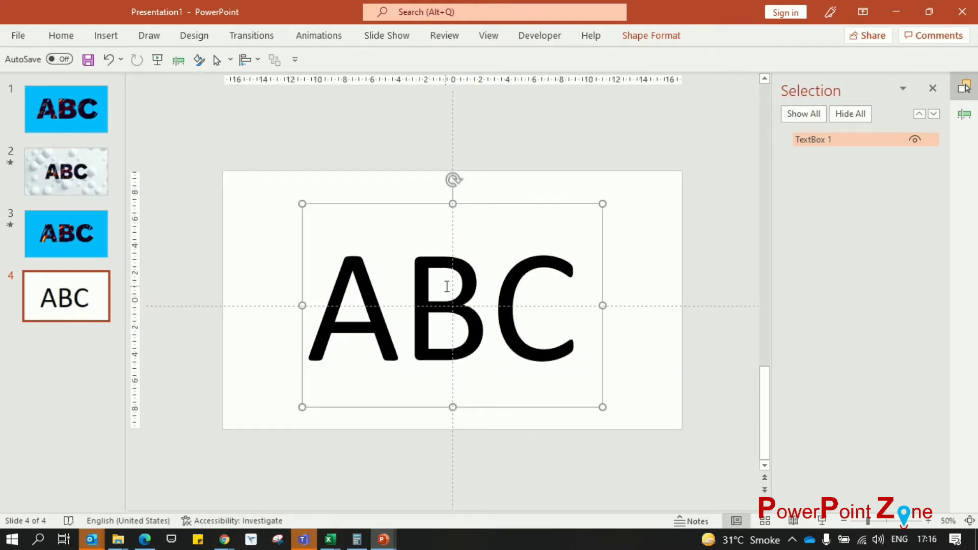
Make the ABC text bold, change it to a heavier sans-serif font, and move it to the middle of the slide.
{"action": "key", "text": "ctrl+b"}
{"action": "left_click", "coordinate": [62, 35]}
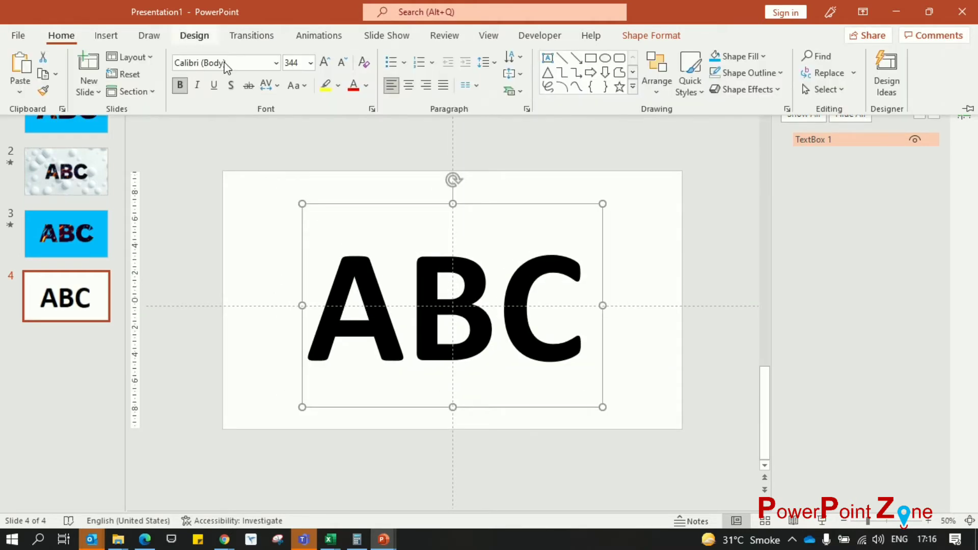
{"action": "left_click", "coordinate": [277, 63]}
{"action": "left_click", "coordinate": [267, 165]}
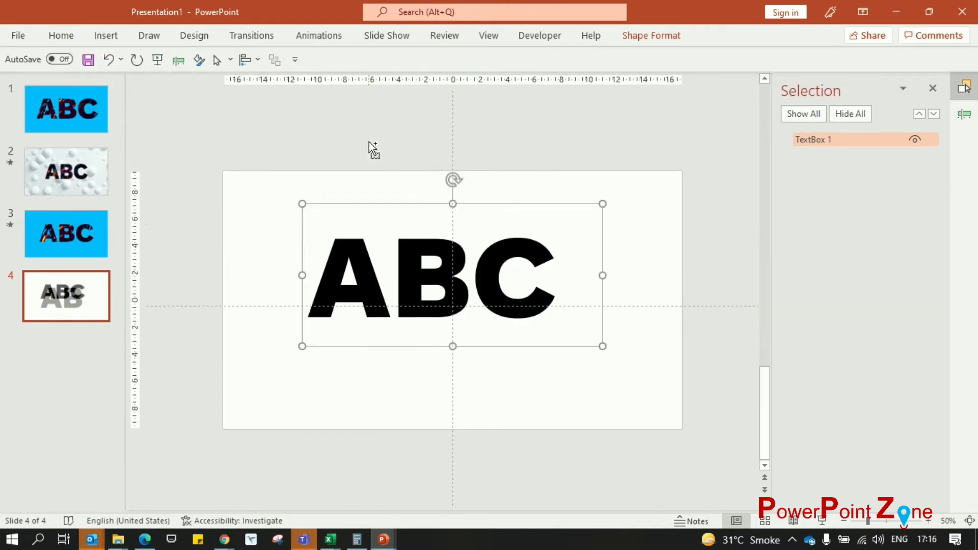
{"action": "left_click_drag", "start_coordinate": [416, 206], "coordinate": [448, 230]}
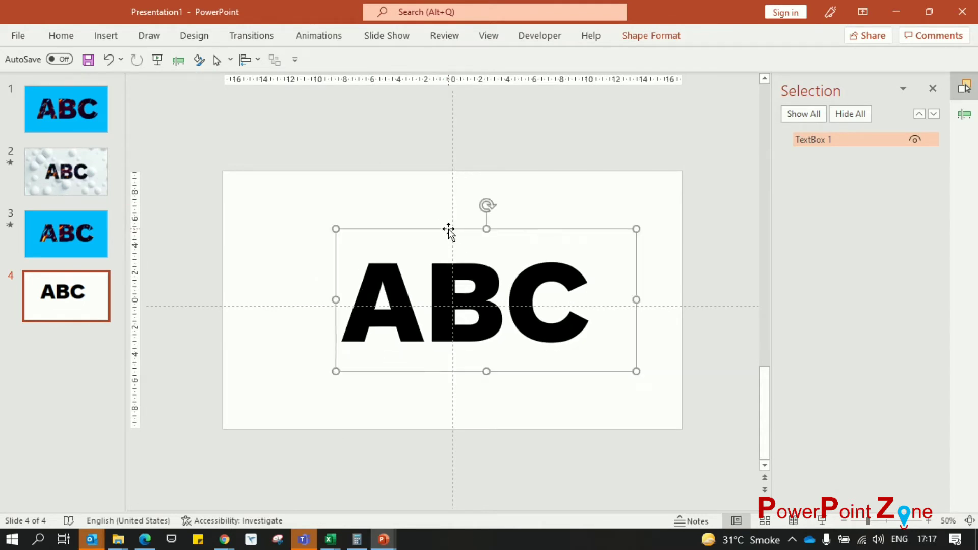
Draw a rectangle covering all three ABC letters and send it behind the text.
{"action": "left_click", "coordinate": [314, 243]}
{"action": "left_click", "coordinate": [96, 37]}
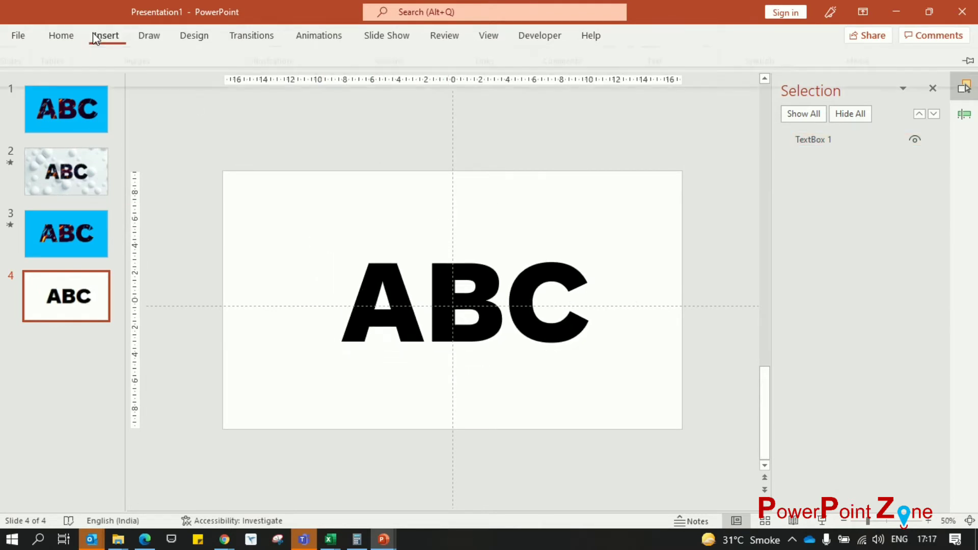
{"action": "left_click", "coordinate": [229, 80]}
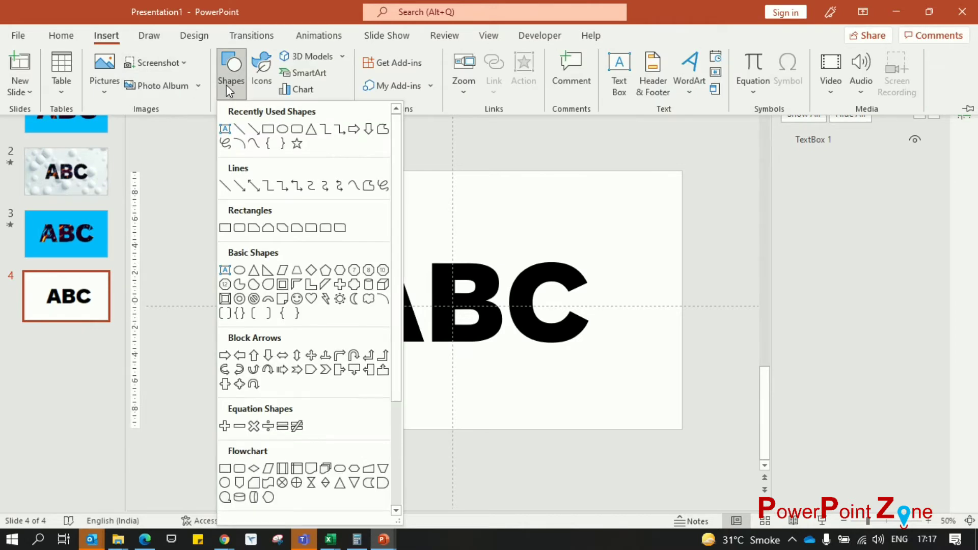
{"action": "left_click", "coordinate": [273, 127]}
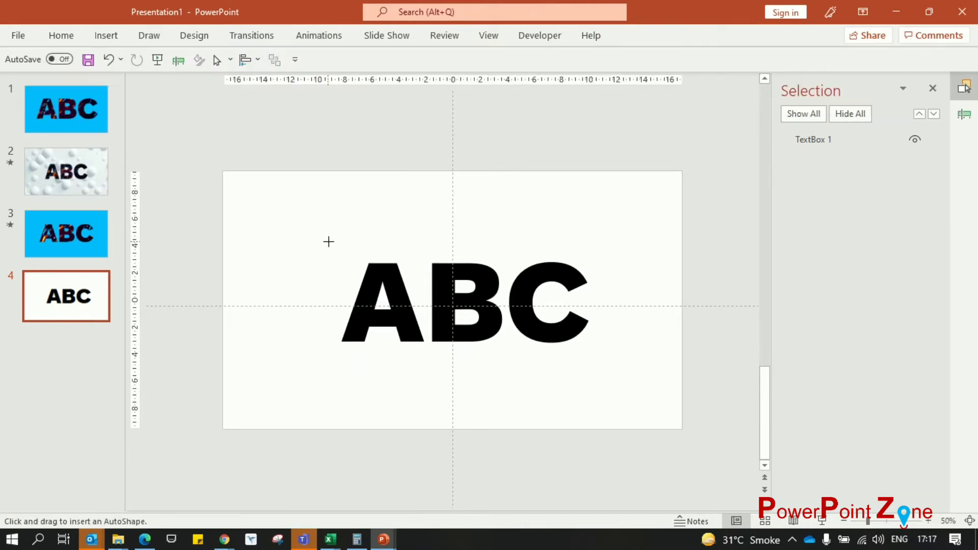
{"action": "left_click_drag", "start_coordinate": [329, 242], "coordinate": [607, 355]}
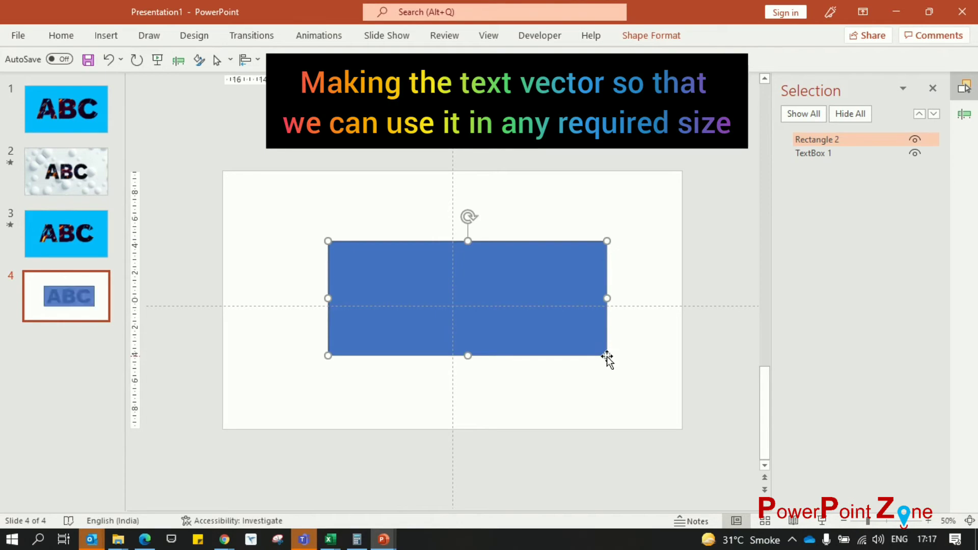
{"action": "right_click", "coordinate": [609, 355]}
{"action": "left_click", "coordinate": [669, 321]}
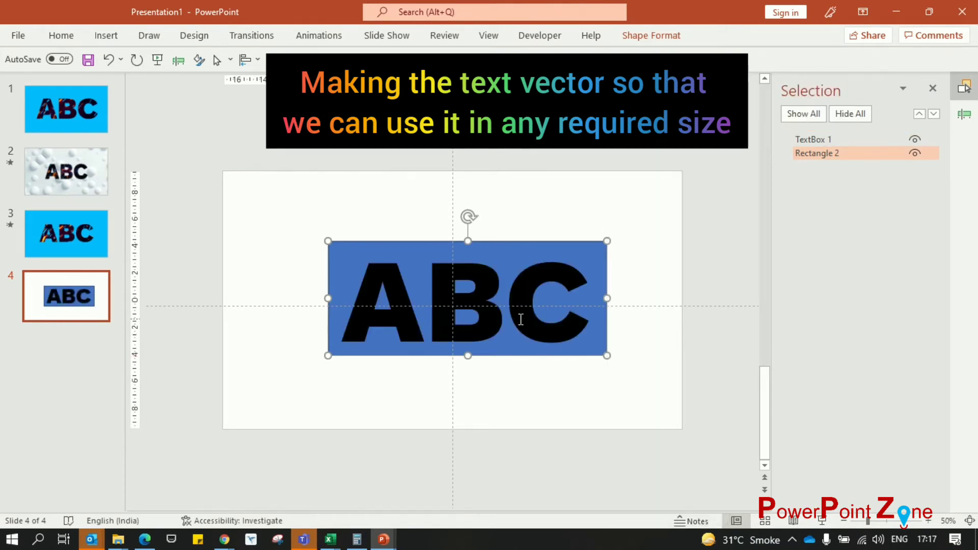
Intersect the rectangle with the ABC text using Merge Shapes to turn the letters into a vector shape.
{"action": "left_click", "coordinate": [520, 320], "text": "shift"}
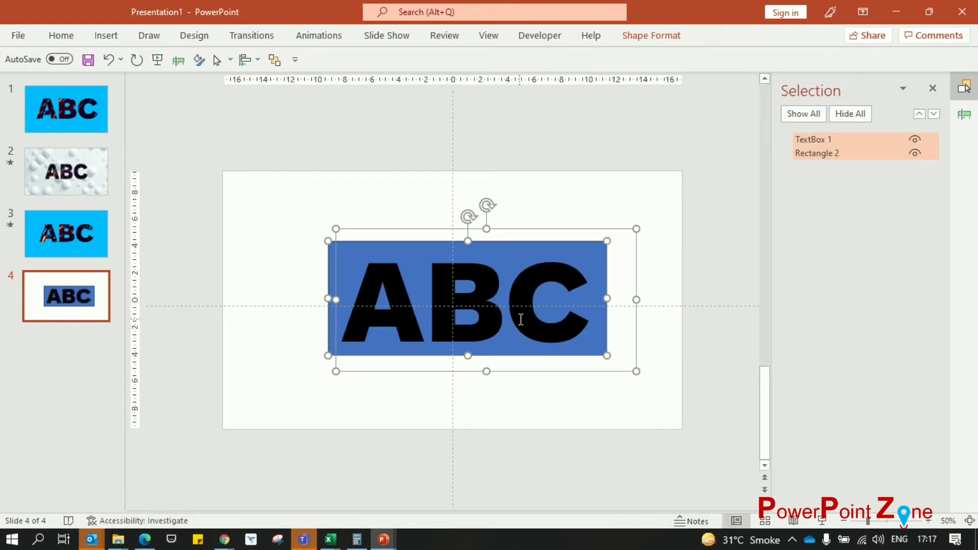
{"action": "left_click", "coordinate": [643, 40]}
{"action": "left_click", "coordinate": [148, 90]}
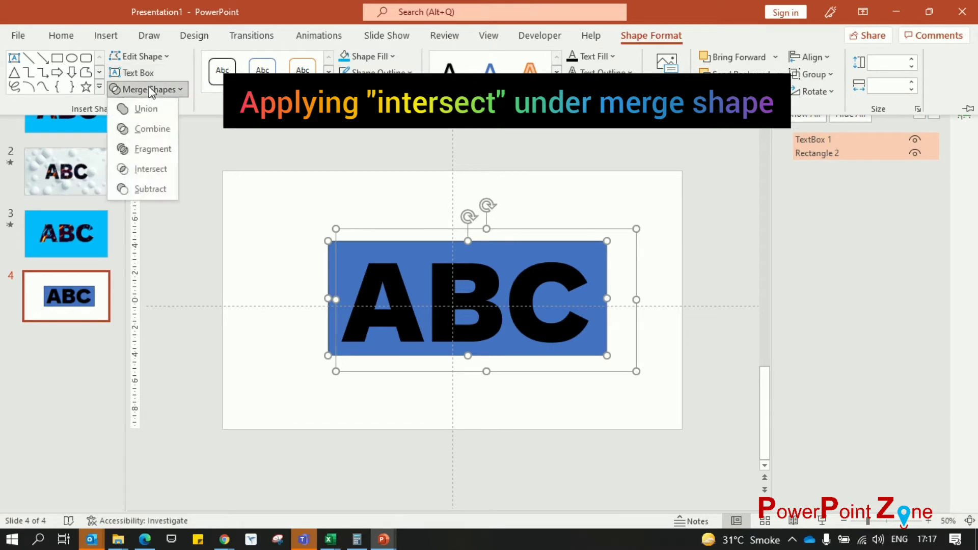
{"action": "left_click", "coordinate": [149, 167]}
{"action": "left_click", "coordinate": [148, 169]}
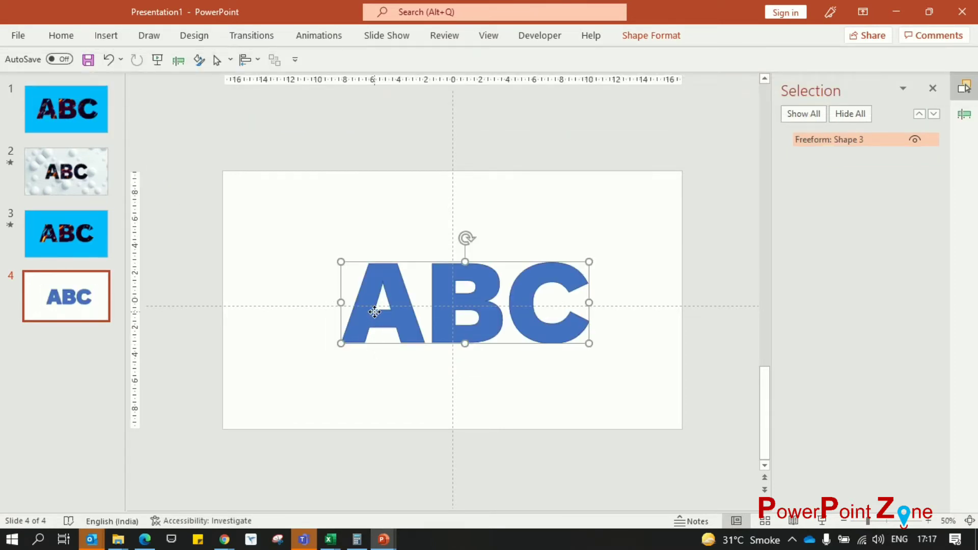
Scale the ABC shape up beyond the slide edges, and reduce it to fill most of the slide's width.
{"action": "left_click", "coordinate": [368, 405]}
{"action": "left_click", "coordinate": [369, 315]}
{"action": "left_click_drag", "start_coordinate": [343, 344], "coordinate": [303, 404]}
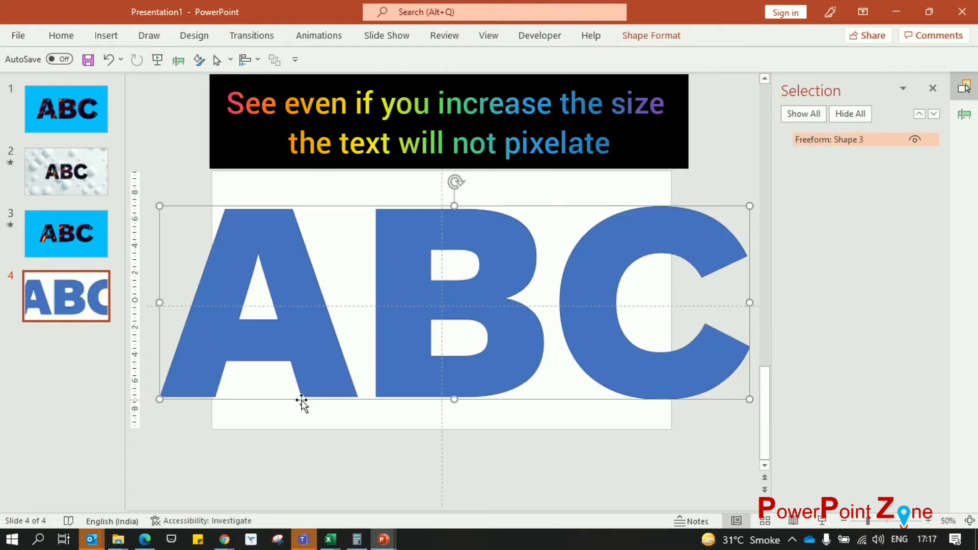
{"action": "left_click_drag", "start_coordinate": [159, 399], "coordinate": [273, 366]}
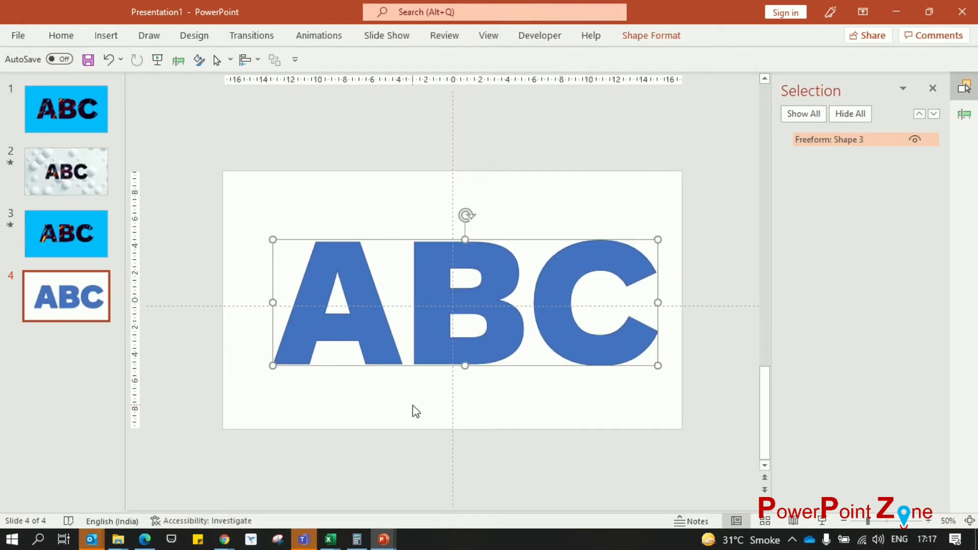
Cut the ABC shape from slide 4 and insert a new layout in the Slide Master.
{"action": "right_click", "coordinate": [392, 368]}
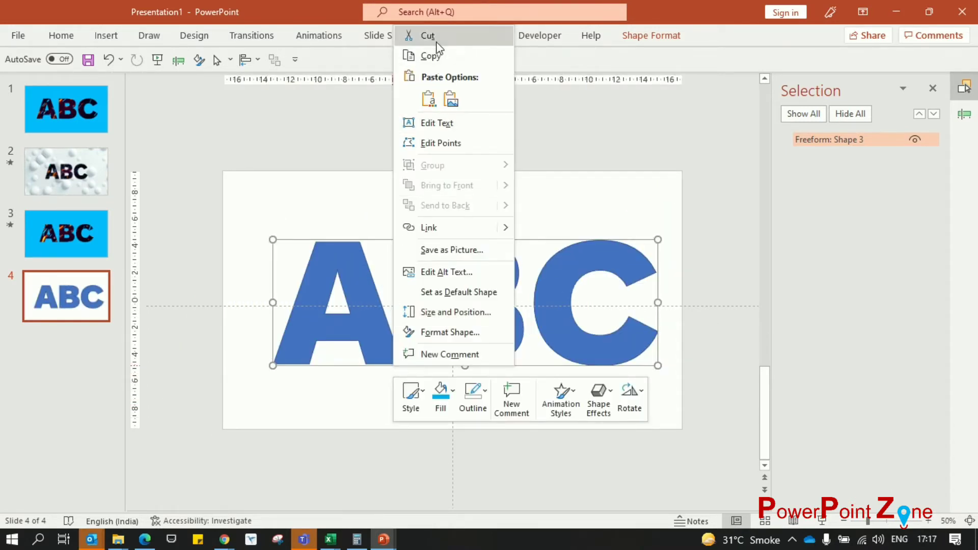
{"action": "left_click", "coordinate": [436, 43]}
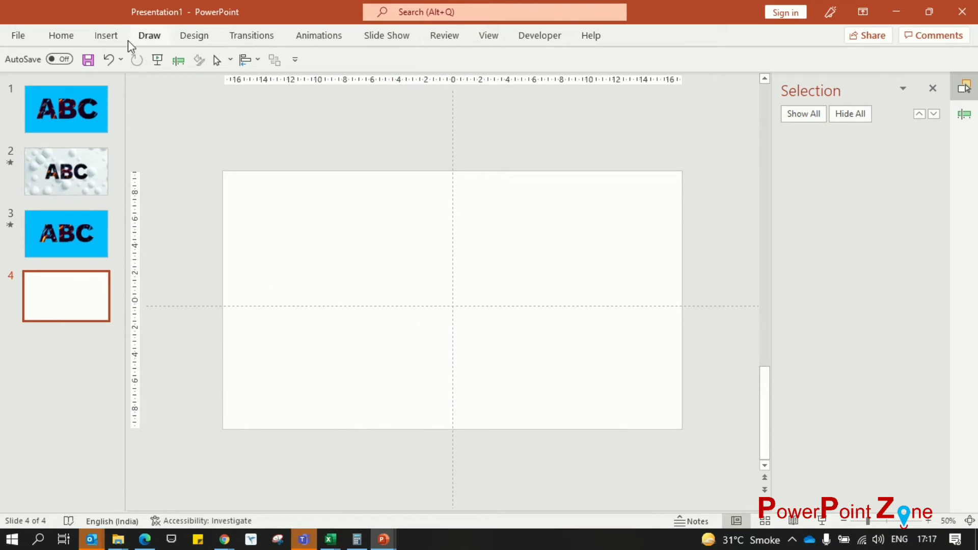
{"action": "left_click", "coordinate": [482, 32]}
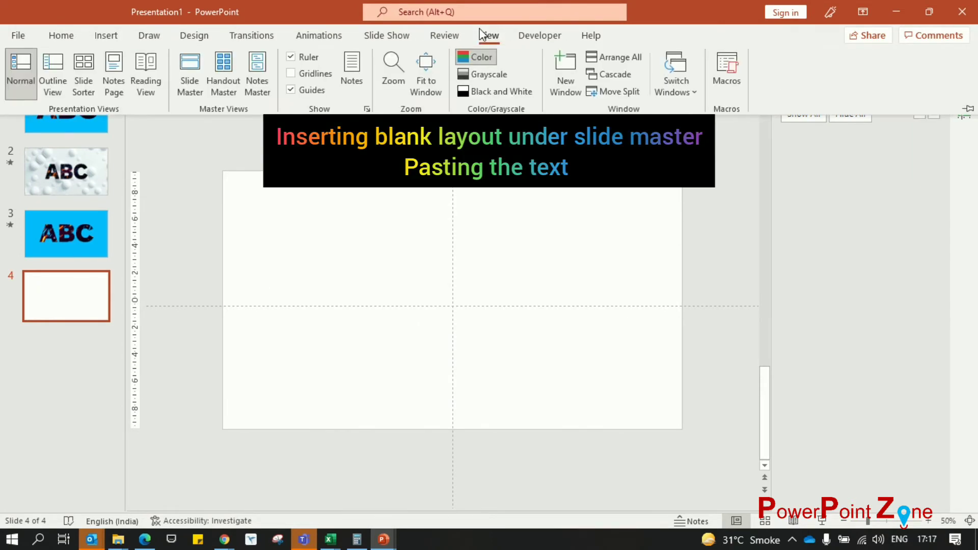
{"action": "left_click", "coordinate": [188, 82]}
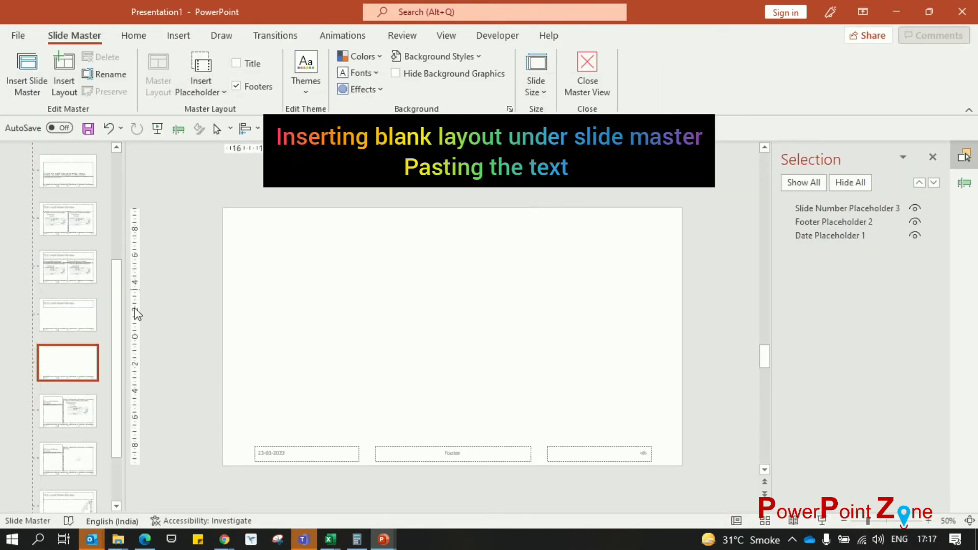
{"action": "right_click", "coordinate": [76, 353]}
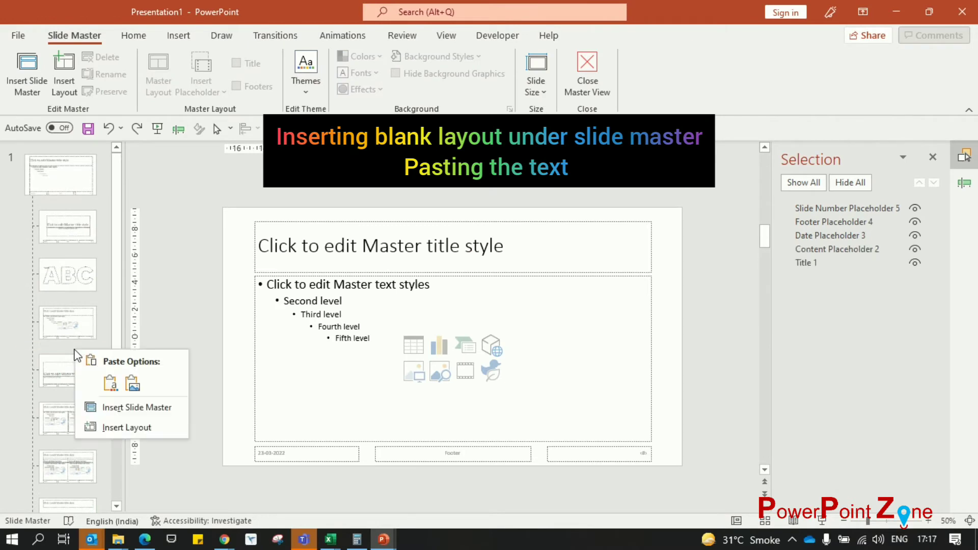
{"action": "left_click", "coordinate": [121, 428]}
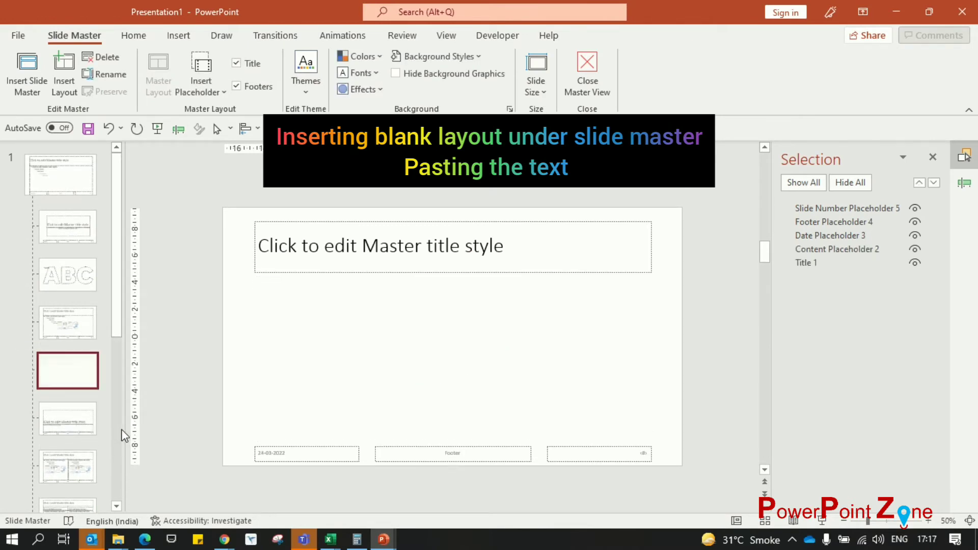
Delete all placeholders from the new layout and paste the ABC shape onto it.
{"action": "left_click", "coordinate": [237, 232]}
{"action": "key", "text": "ctrl+a"}
{"action": "key", "text": "Delete"}
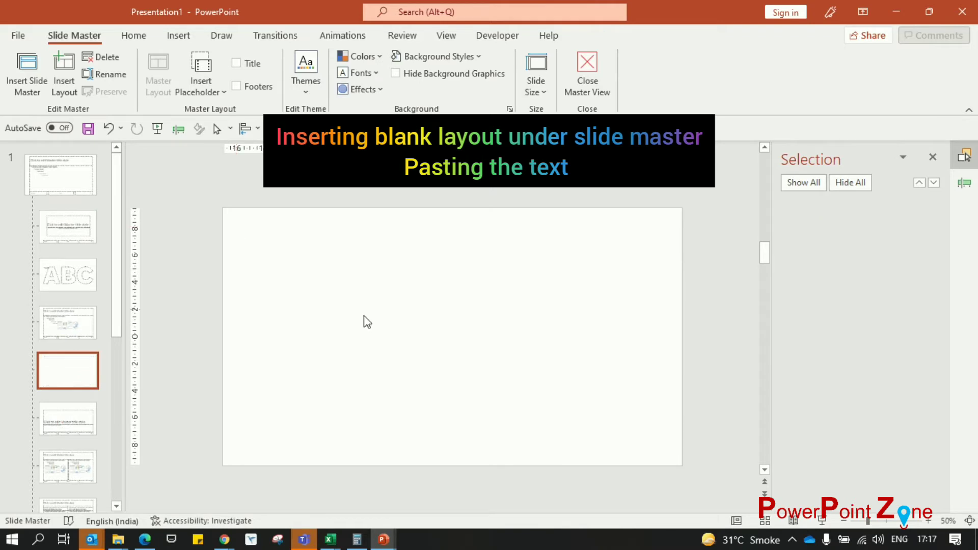
{"action": "key", "text": "ctrl+v"}
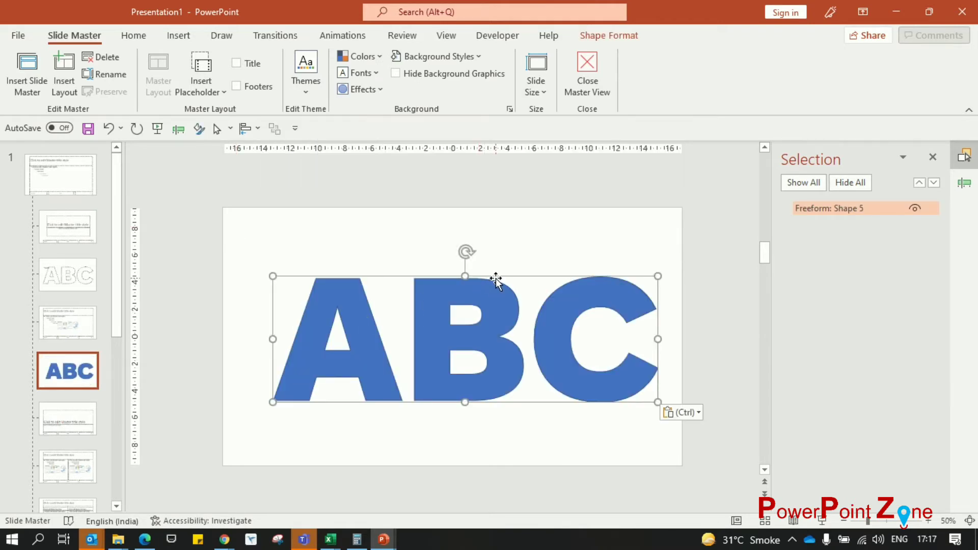
Enlarge the ABC shape slightly on the new layout and centre it on the slide.
{"action": "left_click_drag", "start_coordinate": [496, 279], "coordinate": [488, 273]}
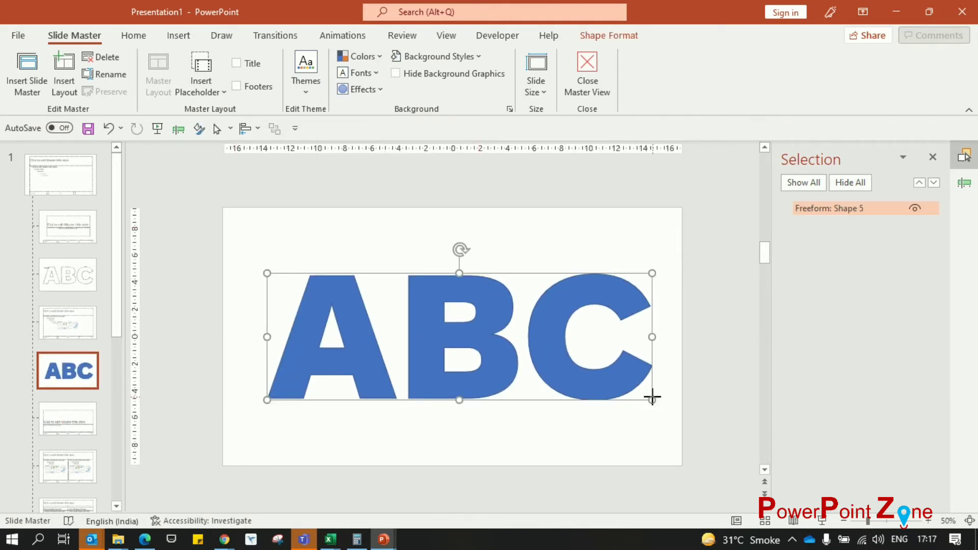
{"action": "left_click_drag", "start_coordinate": [652, 400], "coordinate": [667, 404]}
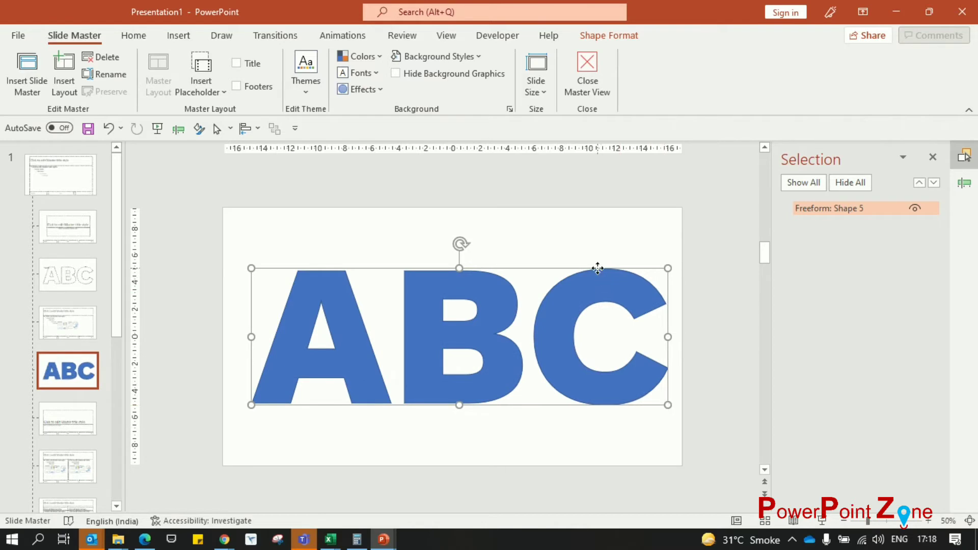
{"action": "left_click_drag", "start_coordinate": [598, 269], "coordinate": [596, 267]}
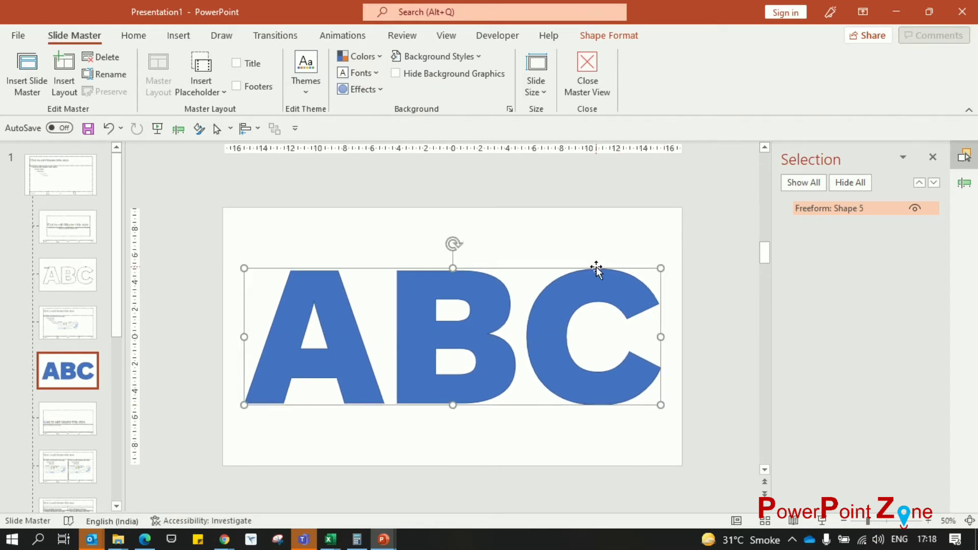
Insert a Media placeholder covering the whole ABC shape, about 32.44 cm wide and 12.49 cm high.
{"action": "left_click", "coordinate": [209, 90]}
{"action": "left_click", "coordinate": [218, 327]}
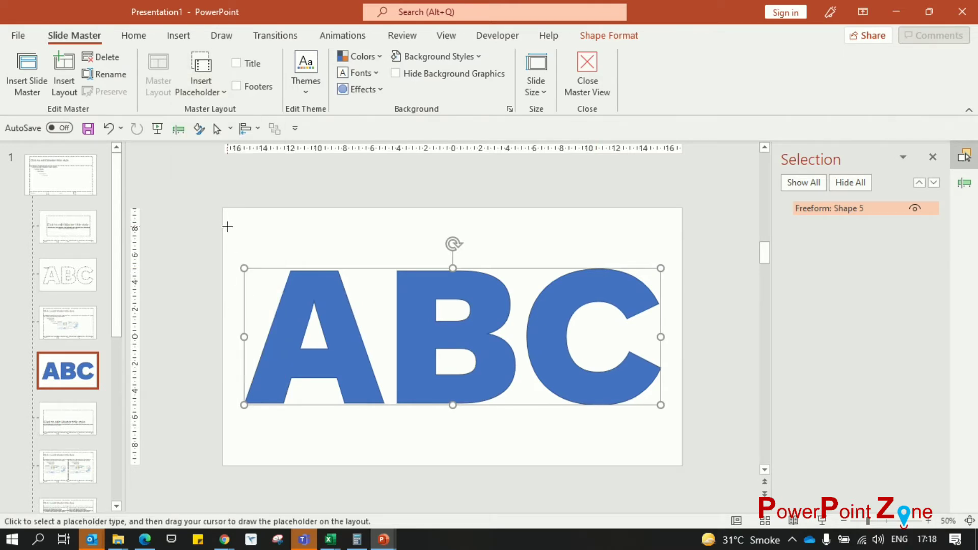
{"action": "left_click_drag", "start_coordinate": [233, 248], "coordinate": [672, 417]}
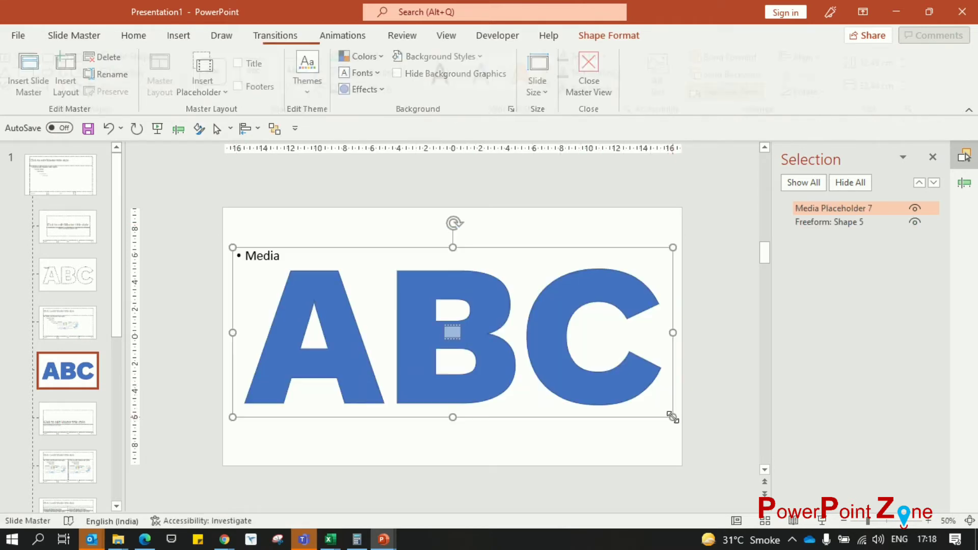
Send the media placeholder behind the ABC shape and intersect the two with Merge Shapes.
{"action": "right_click", "coordinate": [629, 248]}
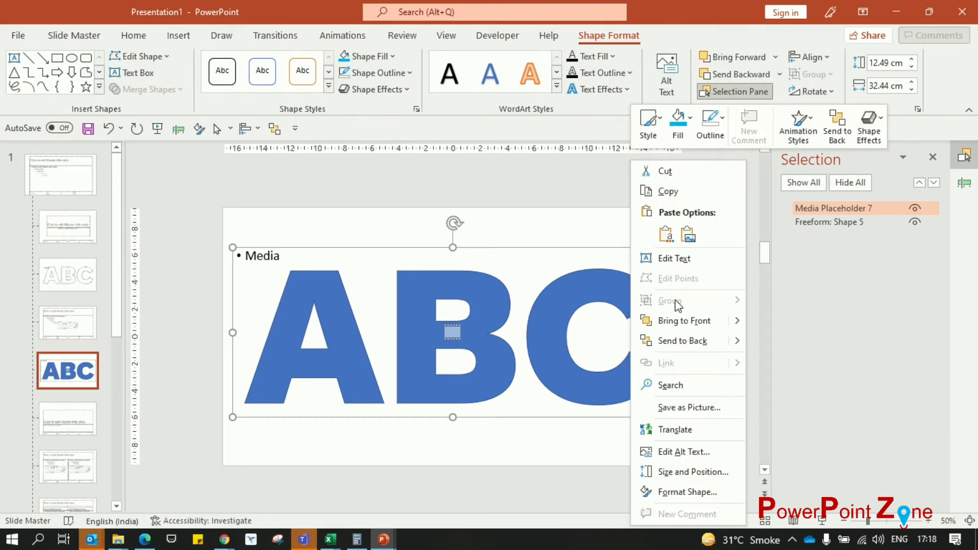
{"action": "left_click", "coordinate": [681, 341]}
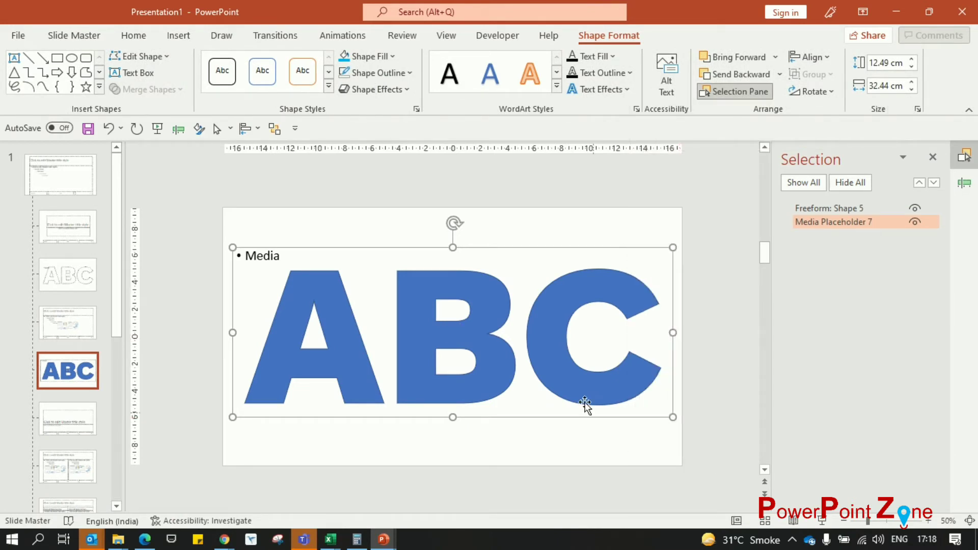
{"action": "left_click", "coordinate": [575, 382], "text": "shift"}
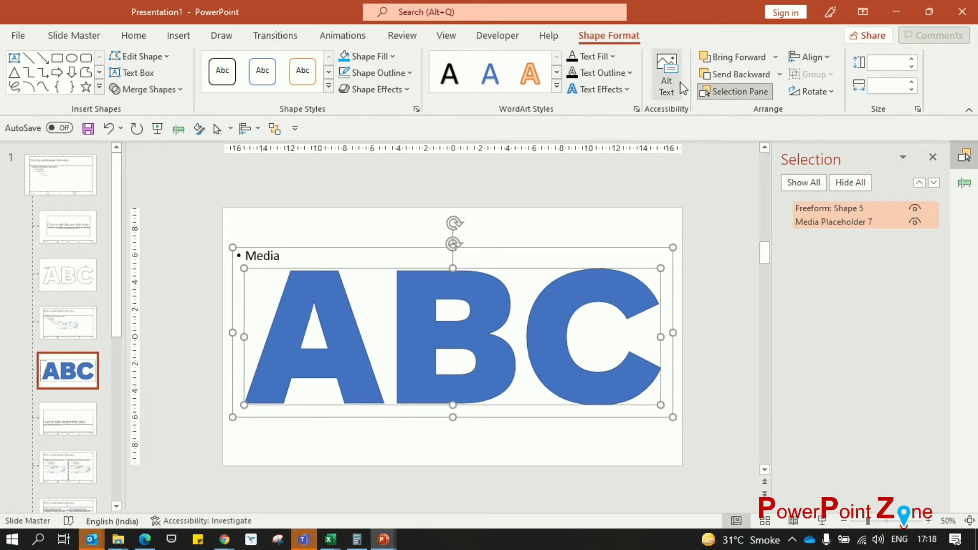
{"action": "left_click", "coordinate": [144, 90]}
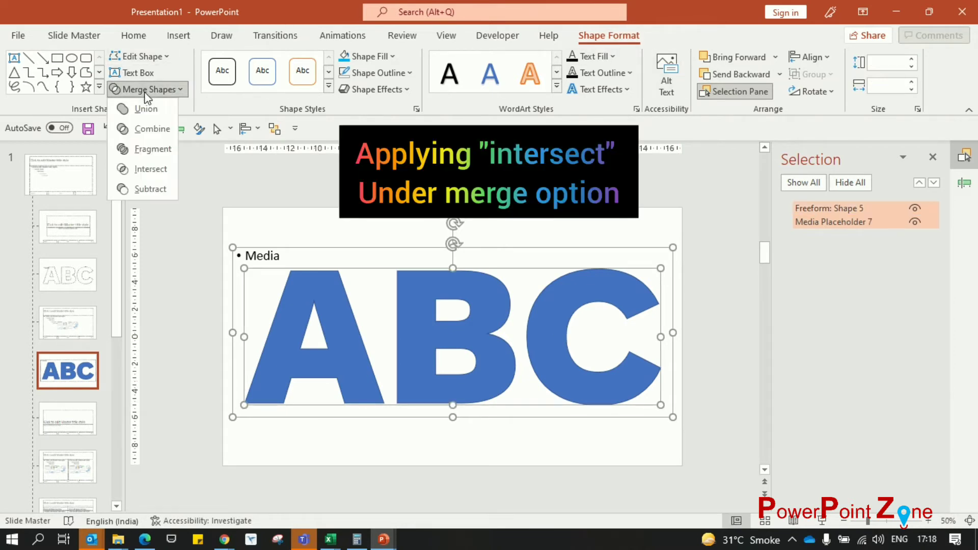
{"action": "left_click", "coordinate": [145, 171]}
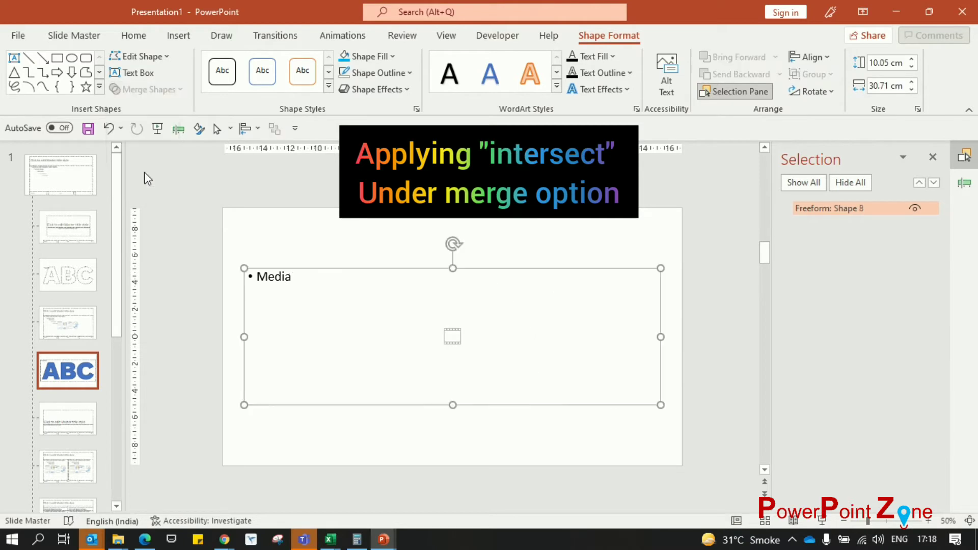
{"action": "left_click", "coordinate": [289, 436]}
{"action": "left_click", "coordinate": [427, 387]}
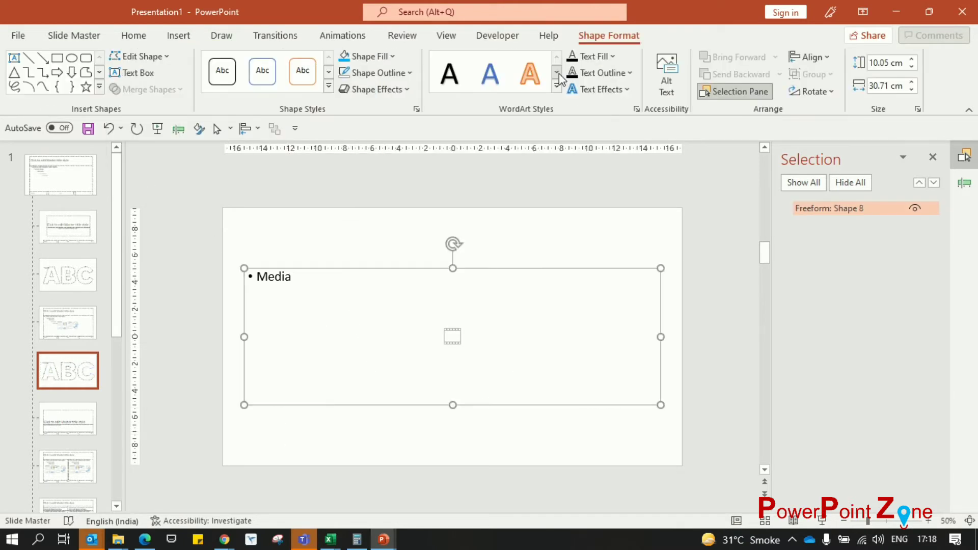
Close the Slide Master view and apply the ABC-shaped Custom Layout to slide 4.
{"action": "left_click", "coordinate": [91, 40]}
{"action": "left_click", "coordinate": [586, 81]}
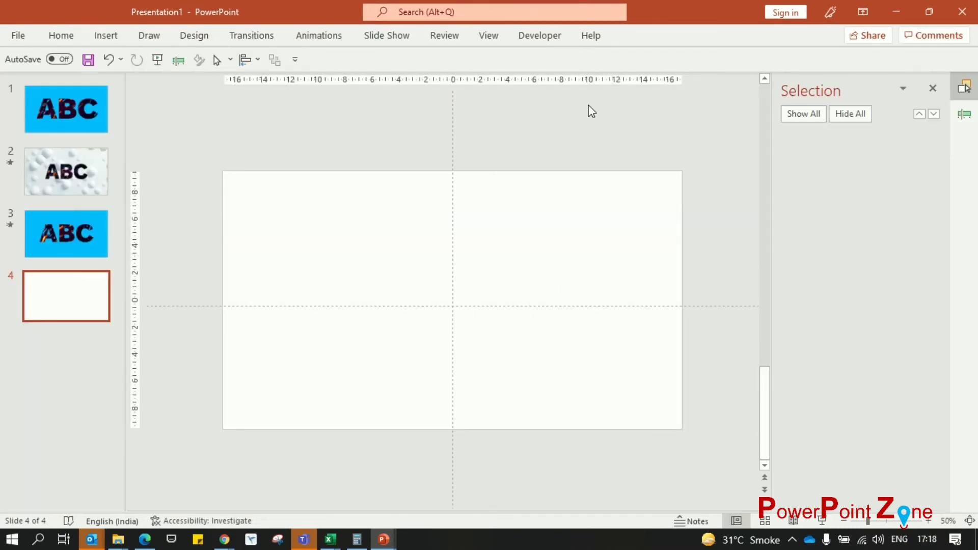
{"action": "left_click", "coordinate": [62, 36]}
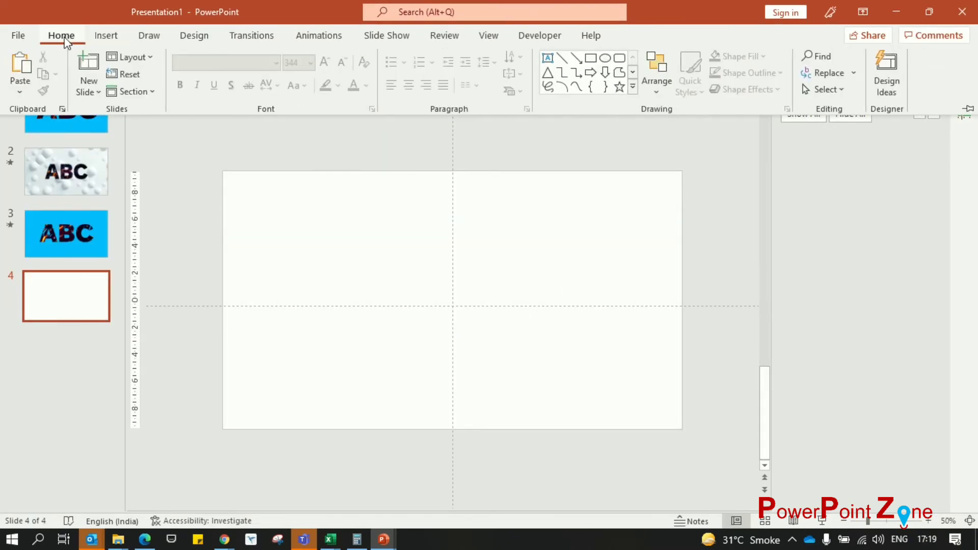
{"action": "left_click", "coordinate": [149, 59]}
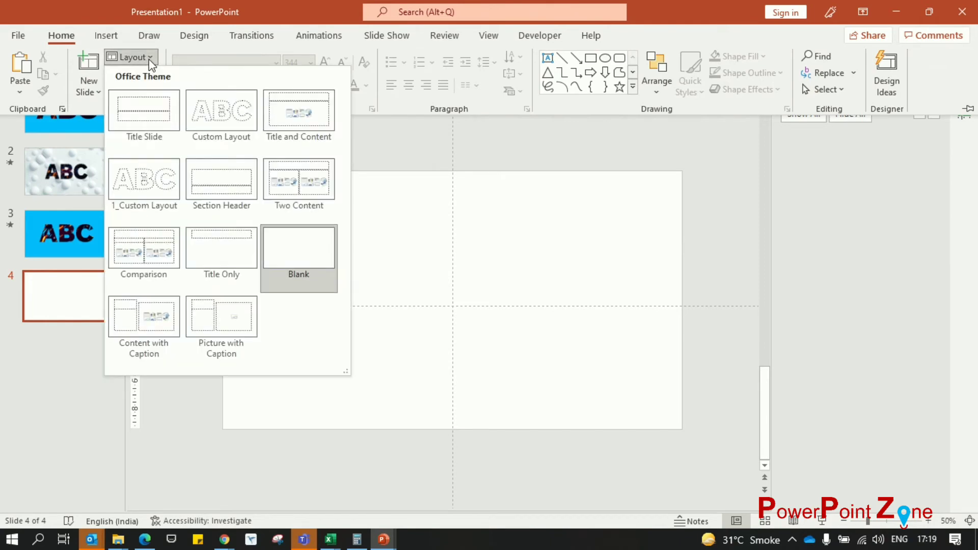
{"action": "left_click", "coordinate": [223, 117]}
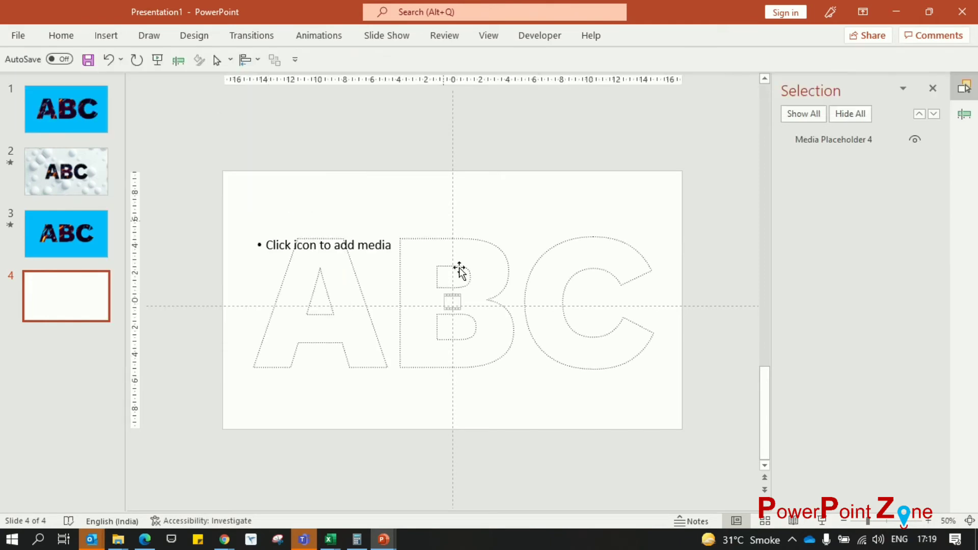
Insert the video Media1.mp4 into slide 4's ABC media placeholder, and undo the insertion.
{"action": "left_click", "coordinate": [452, 303]}
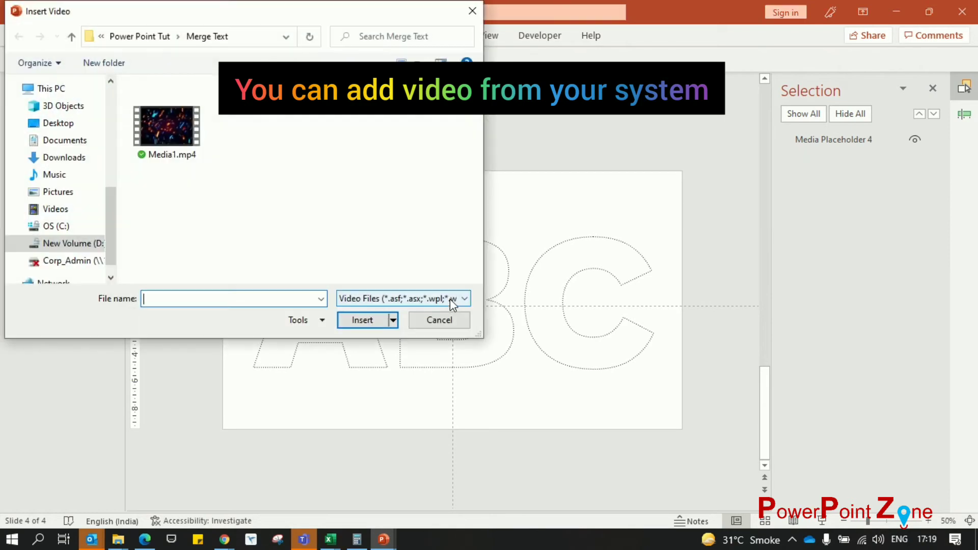
{"action": "double_click", "coordinate": [179, 130]}
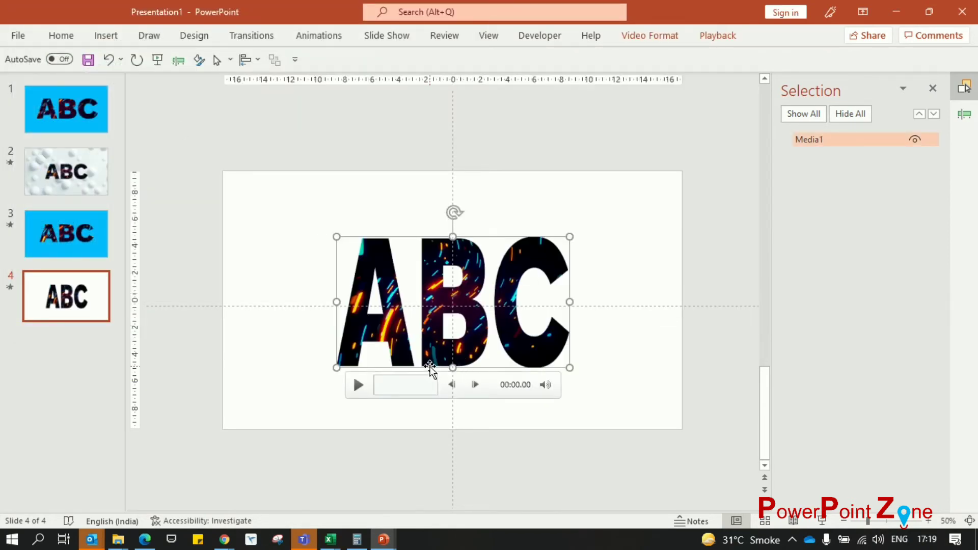
{"action": "key", "text": "ctrl+z"}
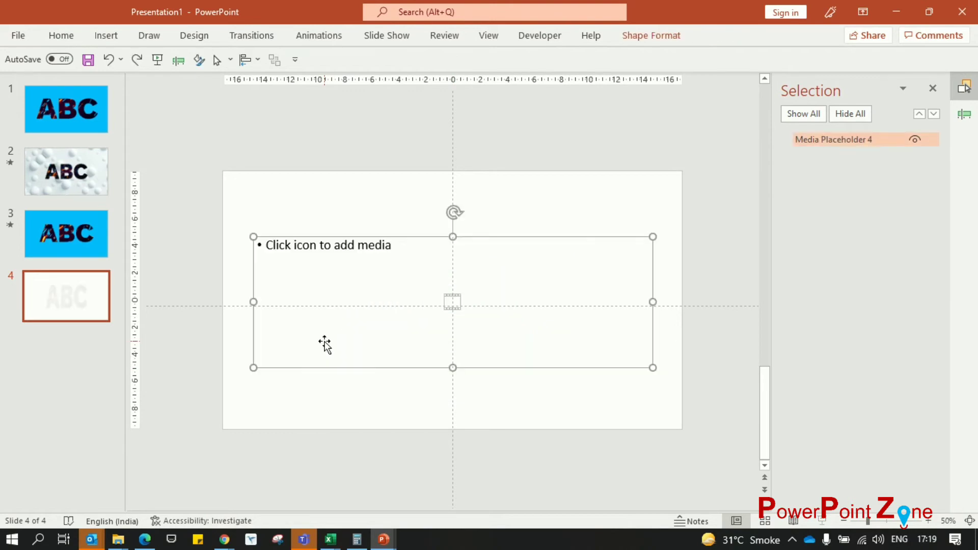
Hide the blue cut-out shape on slide 3 and start saving the video beneath it as a media file.
{"action": "left_click", "coordinate": [86, 248]}
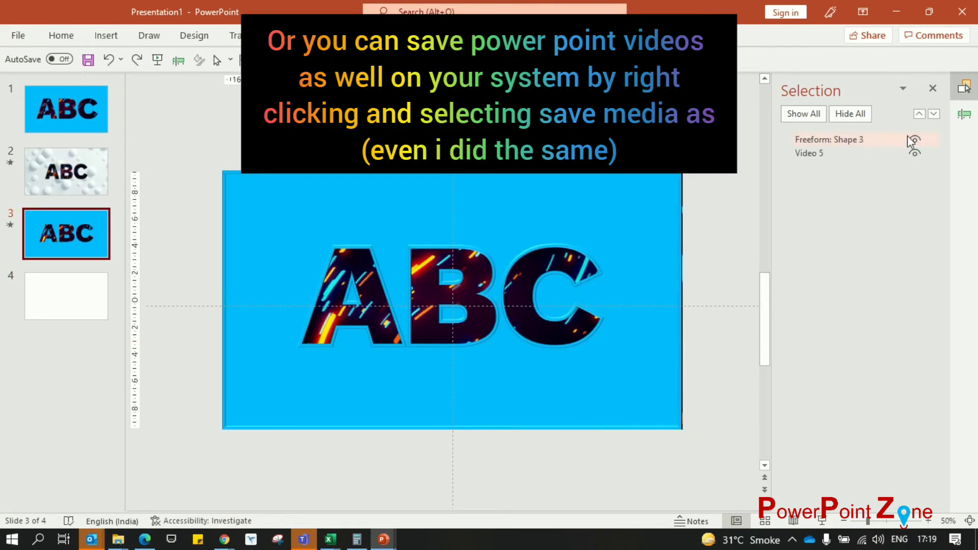
{"action": "left_click", "coordinate": [916, 141]}
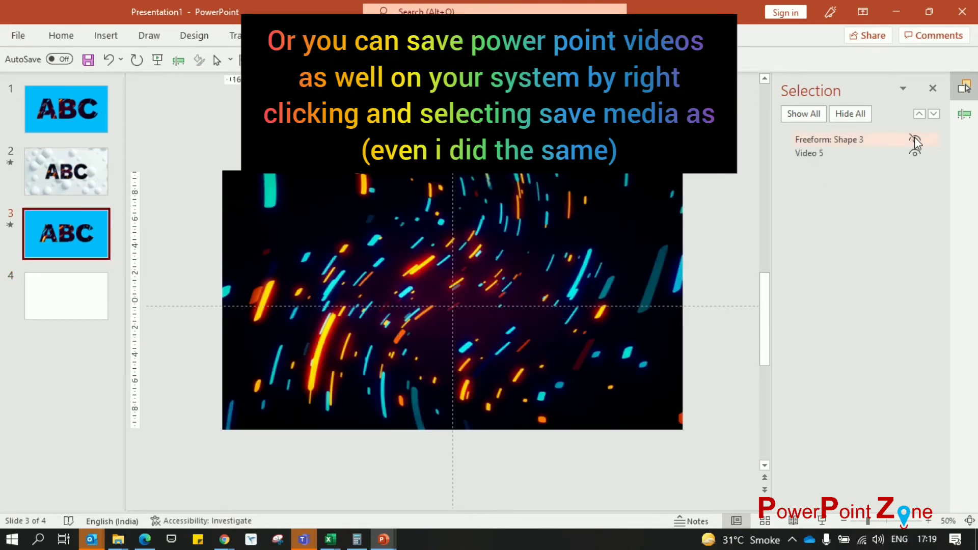
{"action": "right_click", "coordinate": [504, 340]}
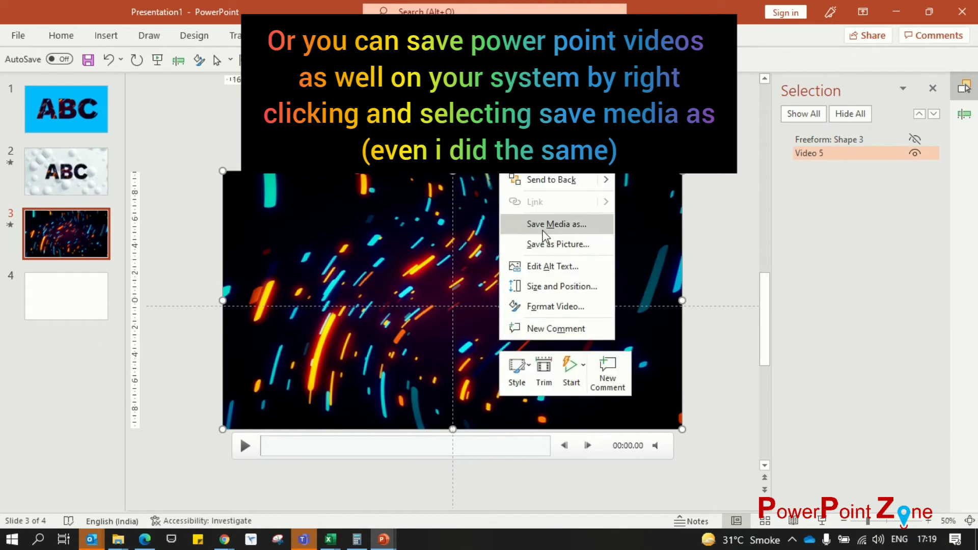
{"action": "left_click", "coordinate": [541, 224]}
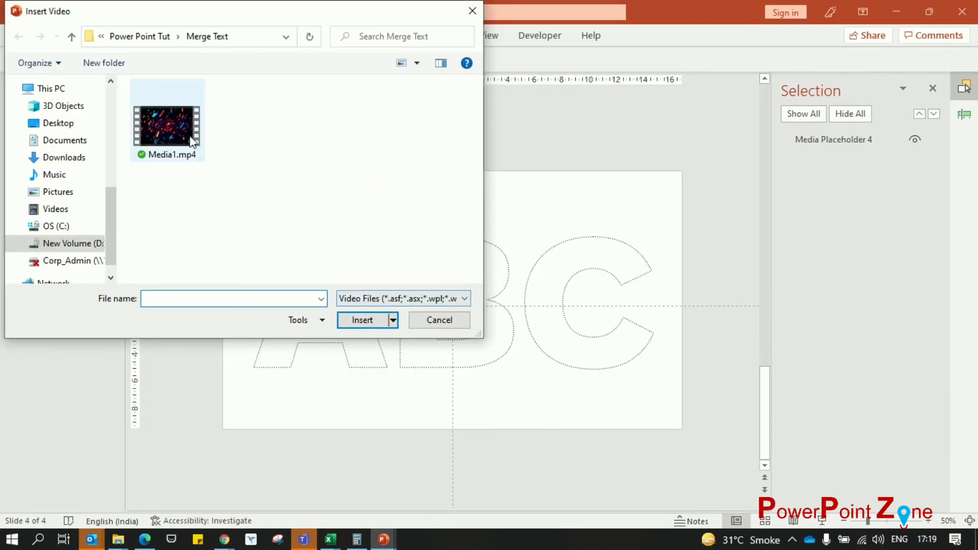
Insert Media1.mp4 into slide 4's ABC placeholder, and resize the letters to about 17.16 by 5.97 cm in the slide's upper half.
{"action": "double_click", "coordinate": [189, 135]}
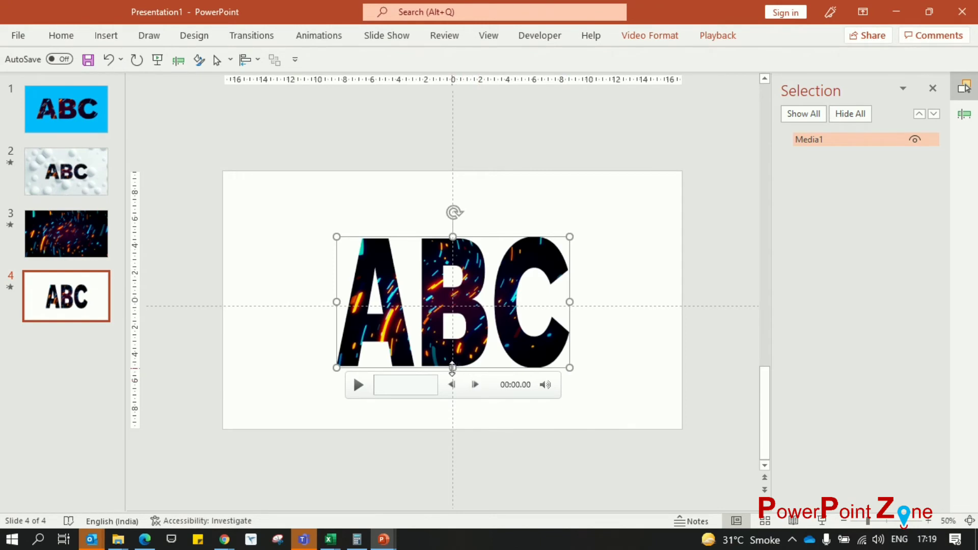
{"action": "left_click_drag", "start_coordinate": [453, 367], "coordinate": [453, 331]}
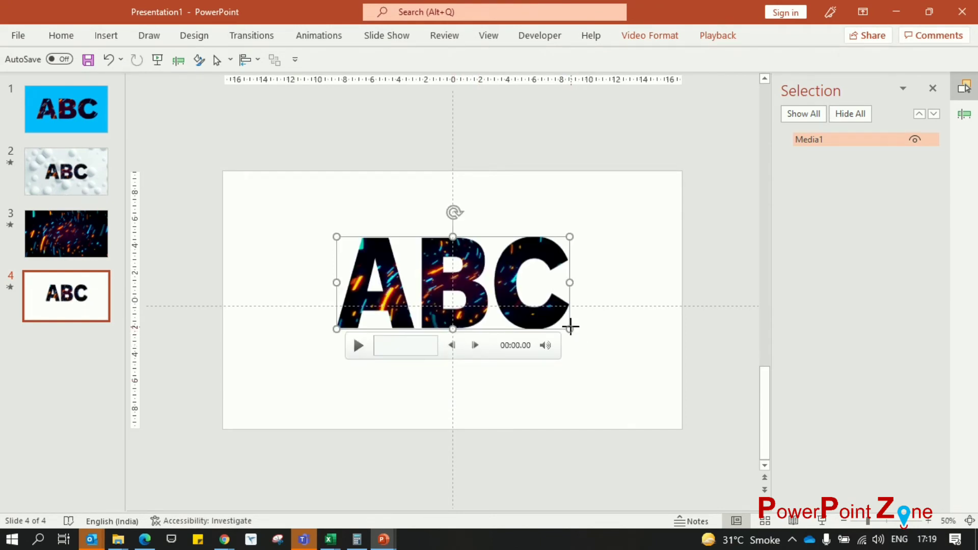
{"action": "left_click_drag", "start_coordinate": [570, 326], "coordinate": [610, 343]}
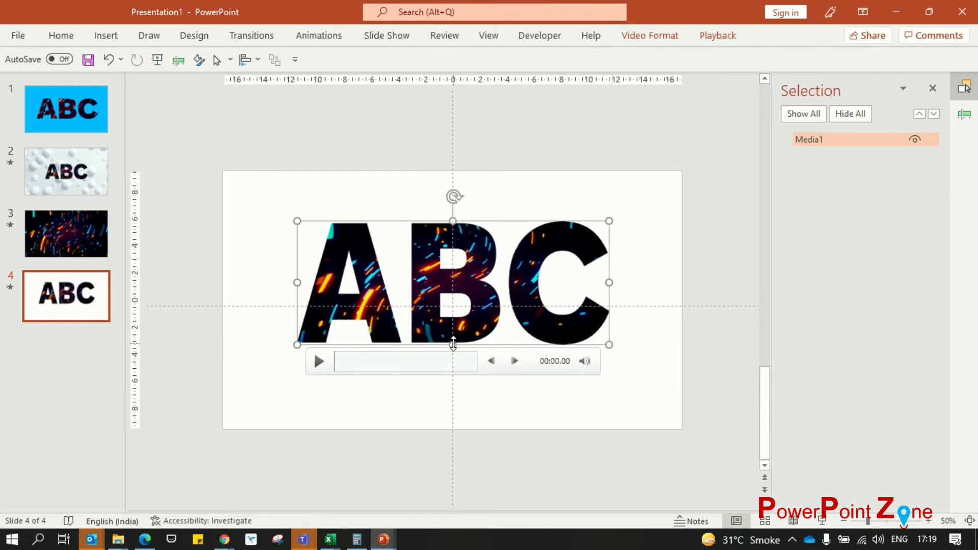
{"action": "left_click_drag", "start_coordinate": [453, 345], "coordinate": [453, 331]}
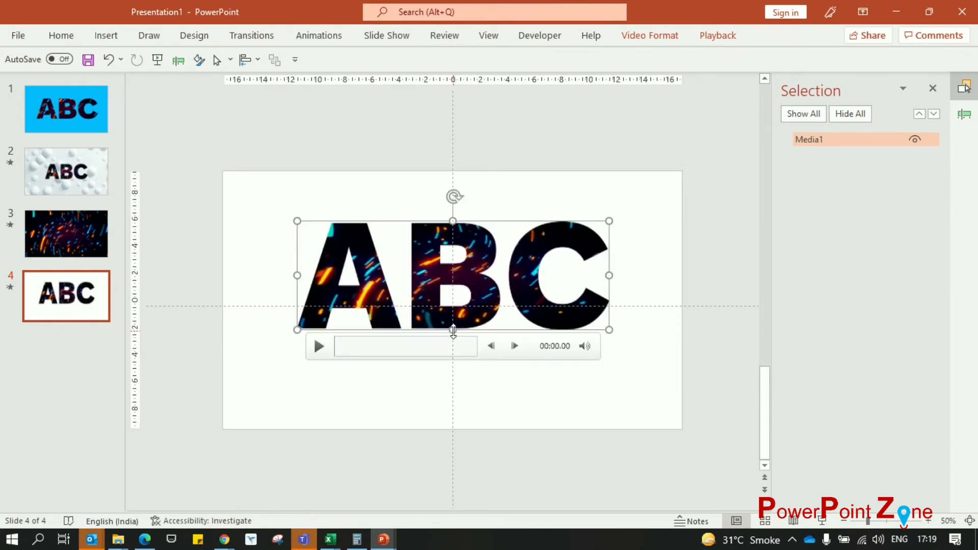
{"action": "left_click_drag", "start_coordinate": [609, 330], "coordinate": [569, 316]}
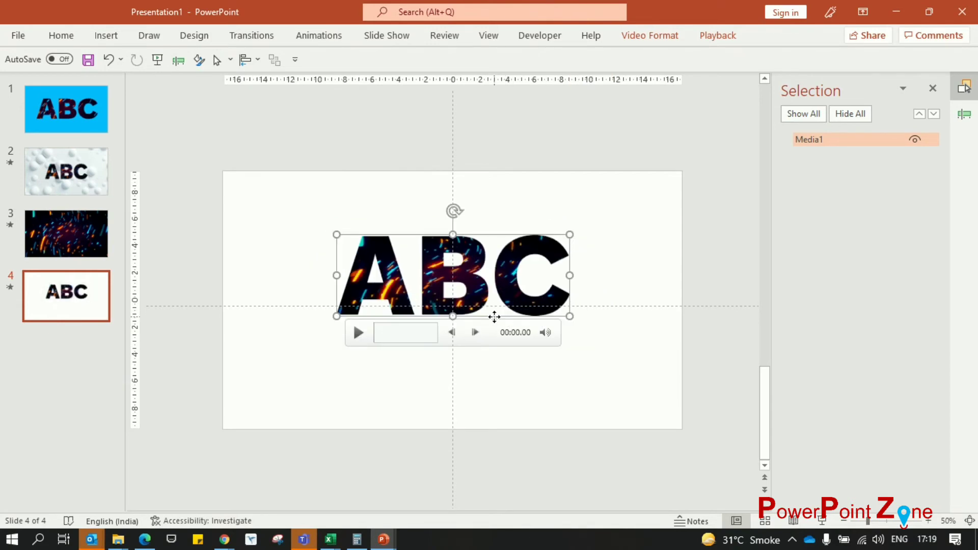
{"action": "left_click_drag", "start_coordinate": [494, 317], "coordinate": [494, 301]}
{"action": "left_click", "coordinate": [520, 380]}
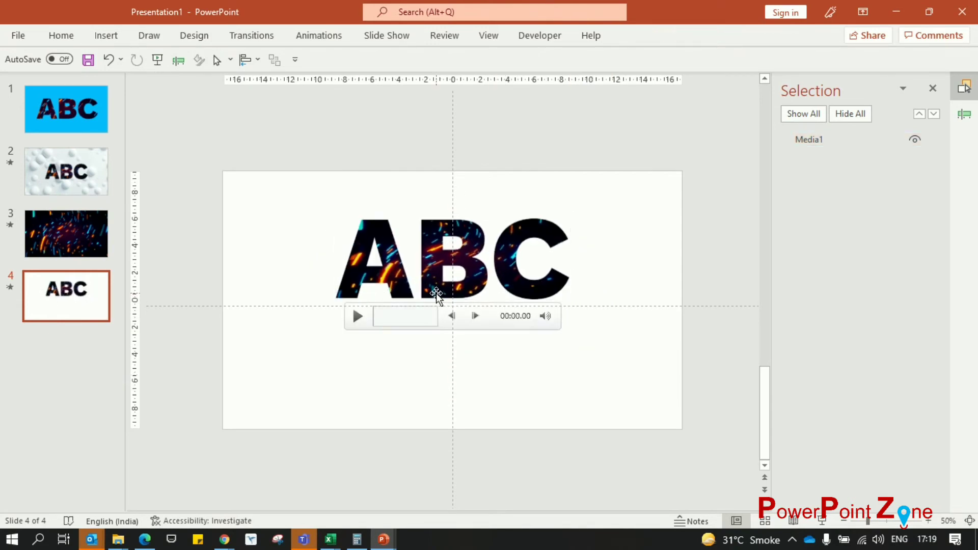
Apply the third bevel preset of the third row to the ABC video on slide 4.
{"action": "left_click", "coordinate": [436, 293]}
{"action": "left_click", "coordinate": [650, 36]}
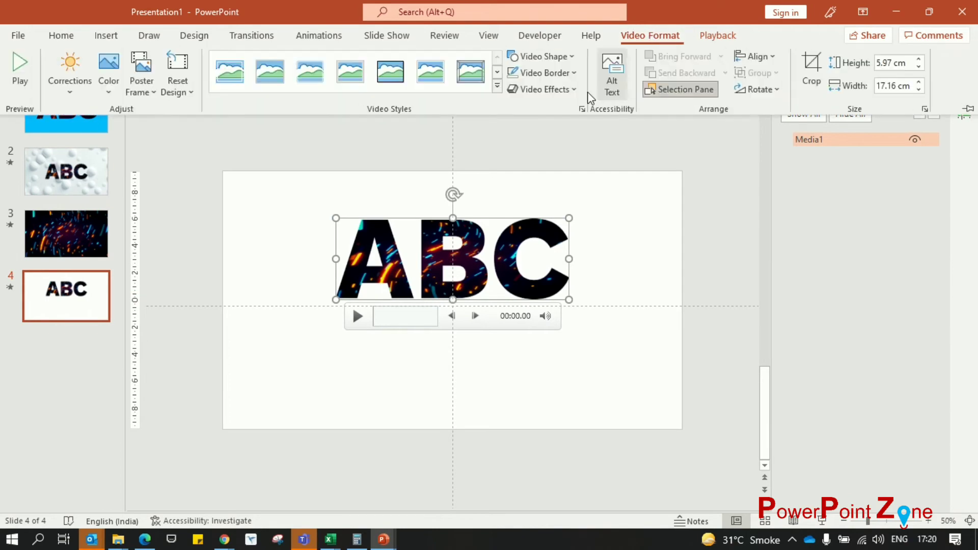
{"action": "left_click", "coordinate": [543, 89]}
{"action": "mouse_move", "coordinate": [572, 282]}
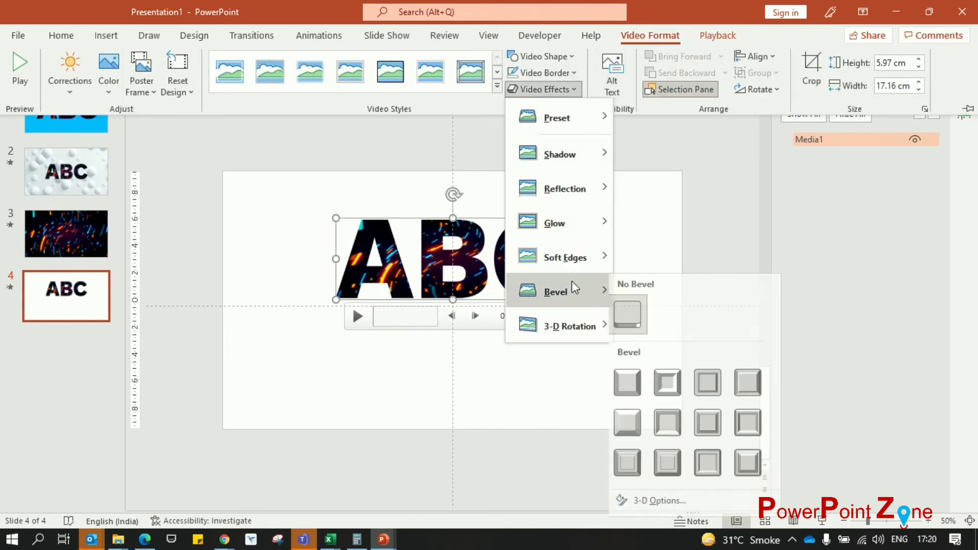
{"action": "left_click", "coordinate": [716, 464]}
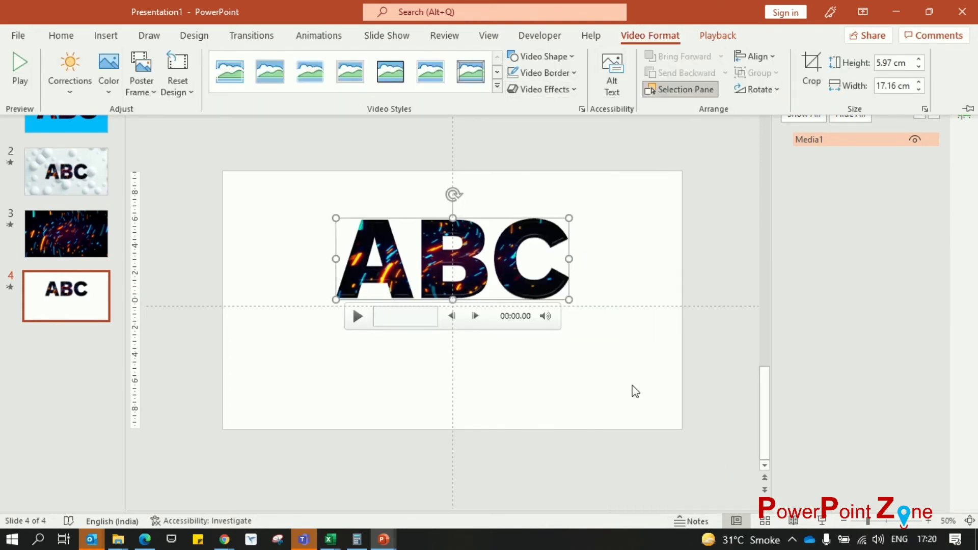
Add an outer shadow to the ABC video, using the first preset of the middle row.
{"action": "left_click", "coordinate": [556, 91]}
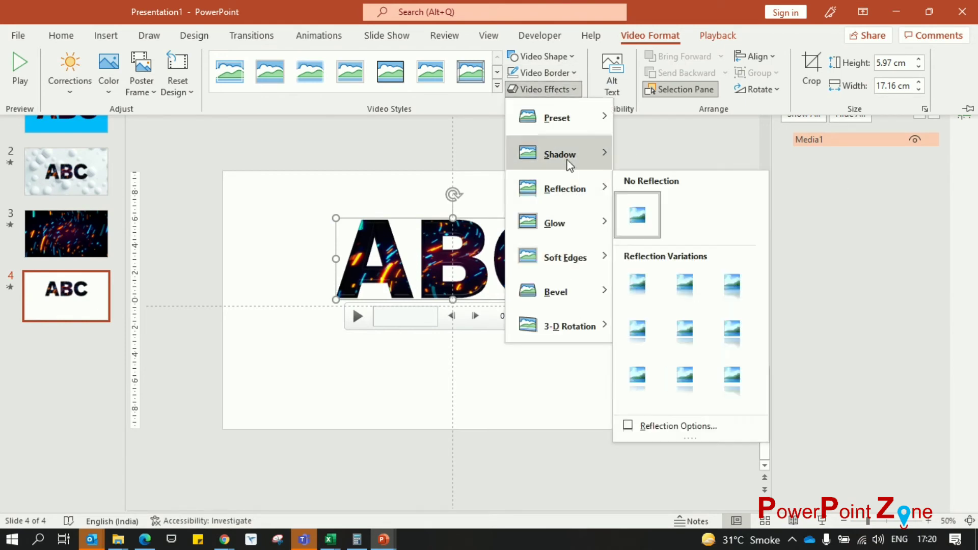
{"action": "mouse_move", "coordinate": [571, 156]}
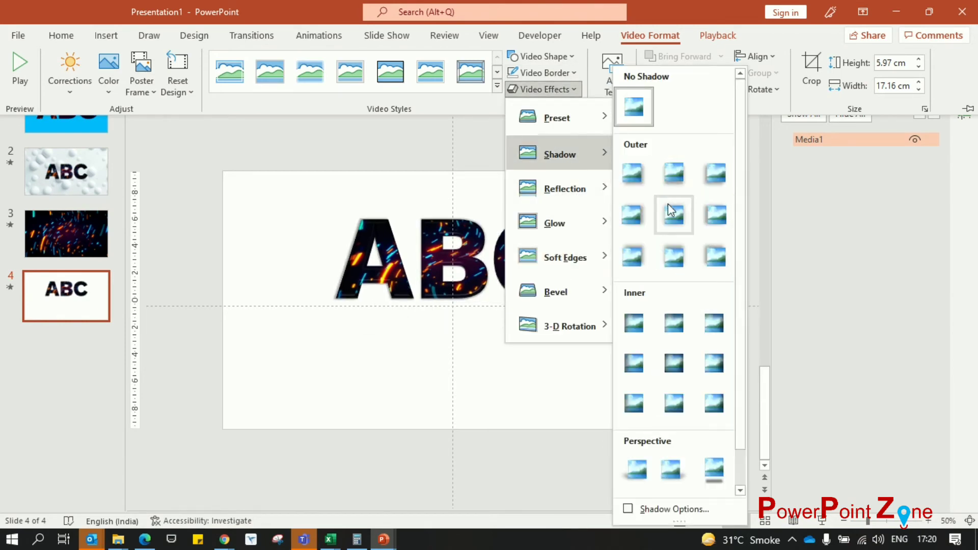
{"action": "left_click", "coordinate": [633, 217]}
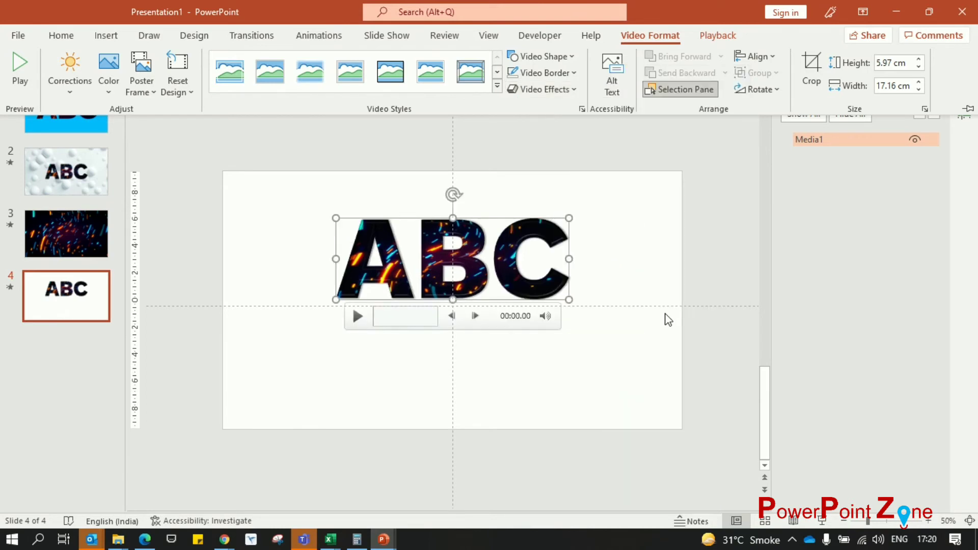
Adjust the ABC video's shadow on slide 4 to 17 pt blur, 101% size and 43% transparency.
{"action": "right_click", "coordinate": [509, 280]}
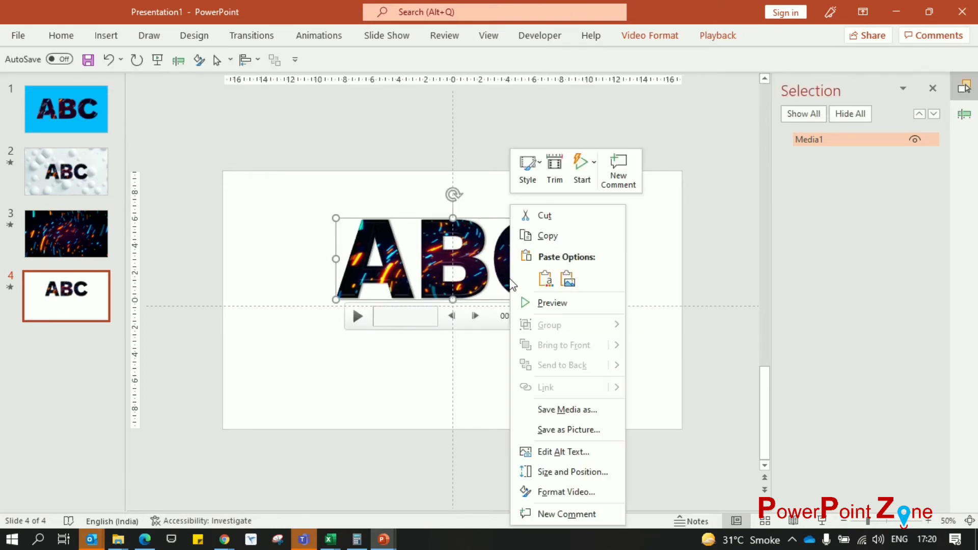
{"action": "left_click", "coordinate": [570, 494]}
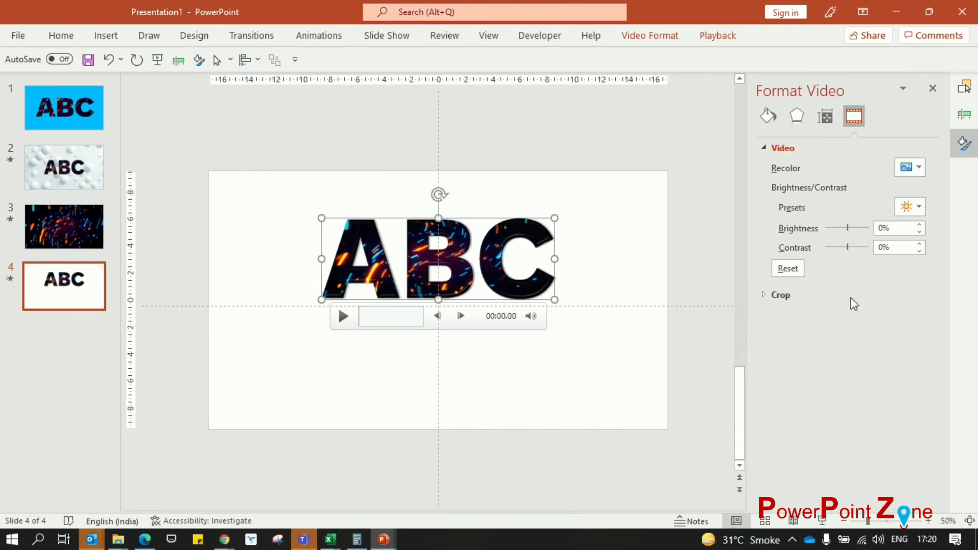
{"action": "left_click", "coordinate": [797, 117]}
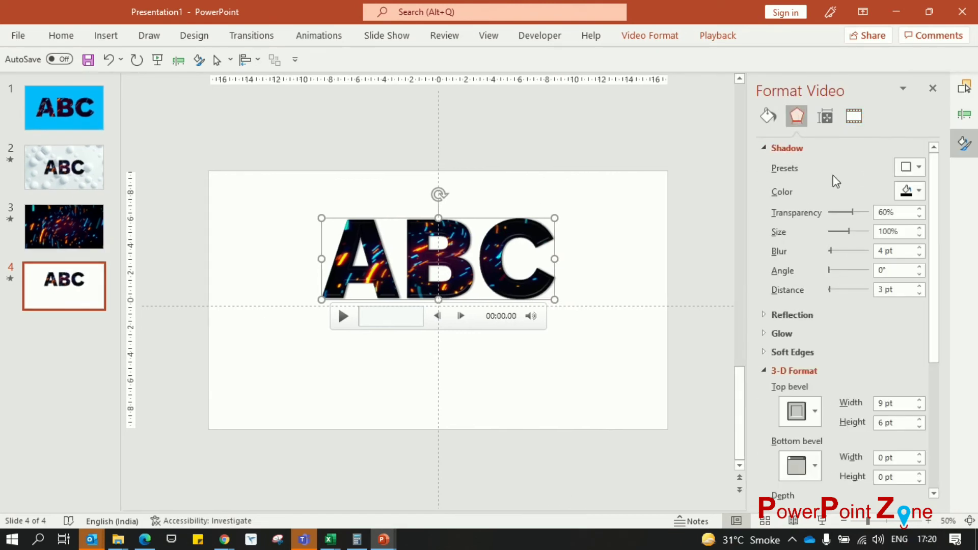
{"action": "left_click_drag", "start_coordinate": [833, 252], "coordinate": [850, 234]}
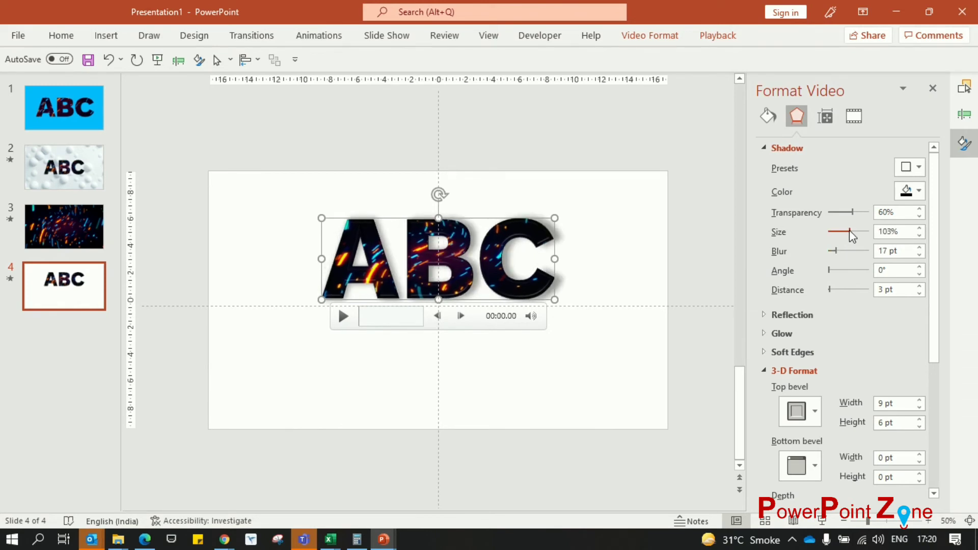
{"action": "left_click", "coordinate": [920, 235]}
{"action": "left_click", "coordinate": [920, 235]}
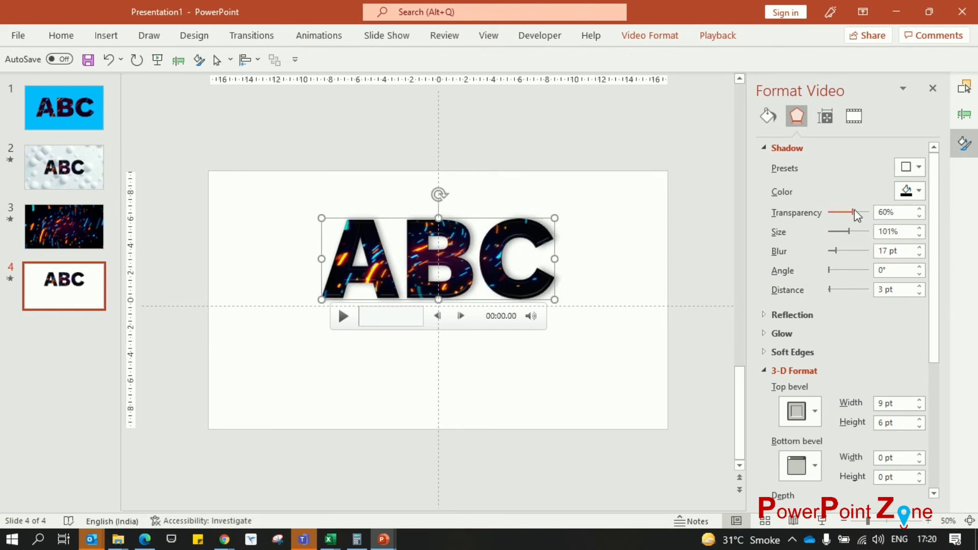
{"action": "mouse_move", "coordinate": [852, 208]}
{"action": "left_mouse_down"}
{"action": "mouse_move", "coordinate": [820, 212]}
{"action": "mouse_move", "coordinate": [872, 215]}
{"action": "mouse_move", "coordinate": [847, 214]}
{"action": "left_mouse_up"}
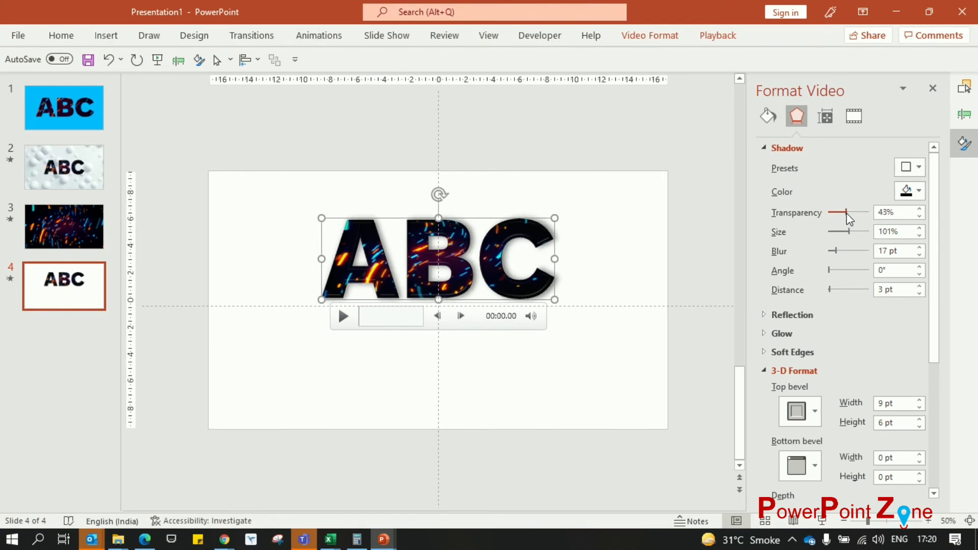
{"action": "left_click", "coordinate": [630, 418]}
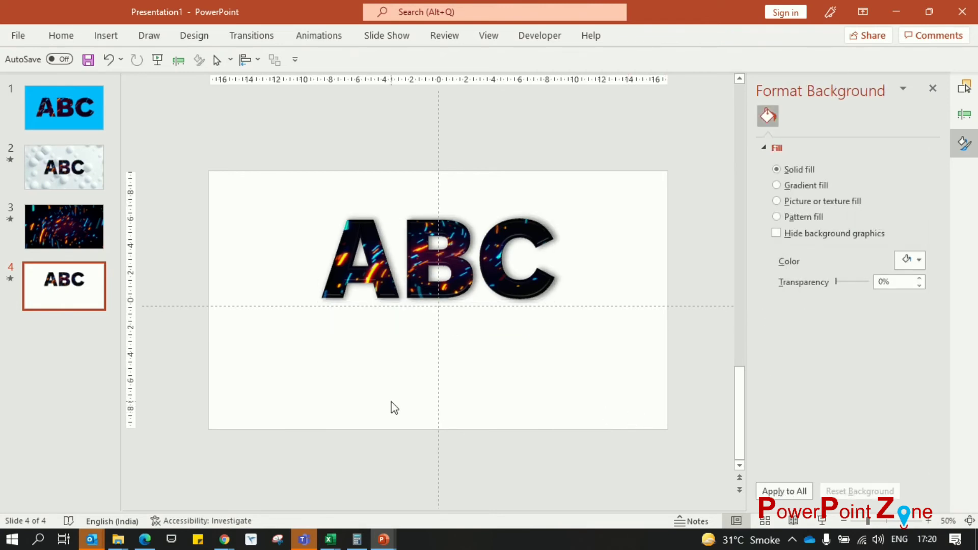
Search the stock videos for "white" and insert the clip of white floating spheres on slide 4.
{"action": "left_click", "coordinate": [106, 35]}
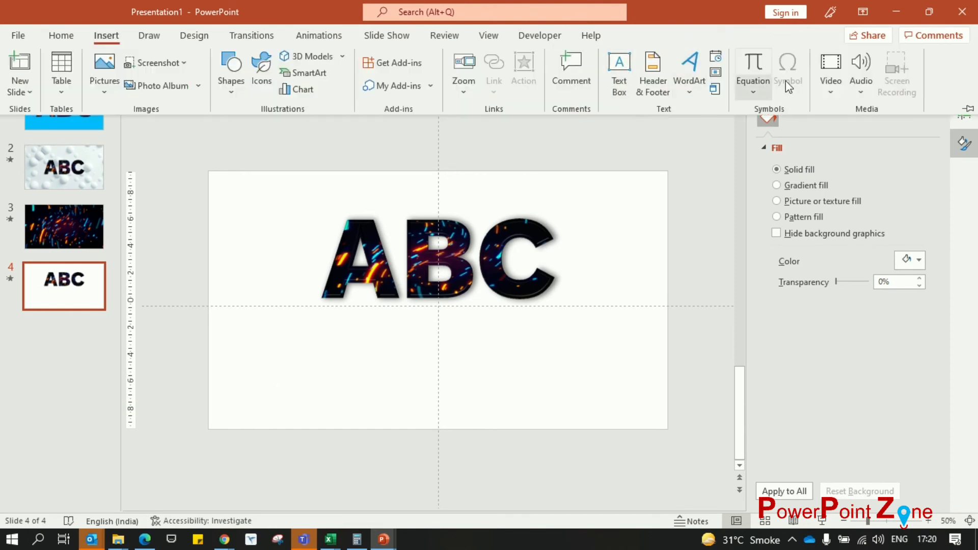
{"action": "left_click", "coordinate": [825, 86]}
{"action": "left_click", "coordinate": [833, 153]}
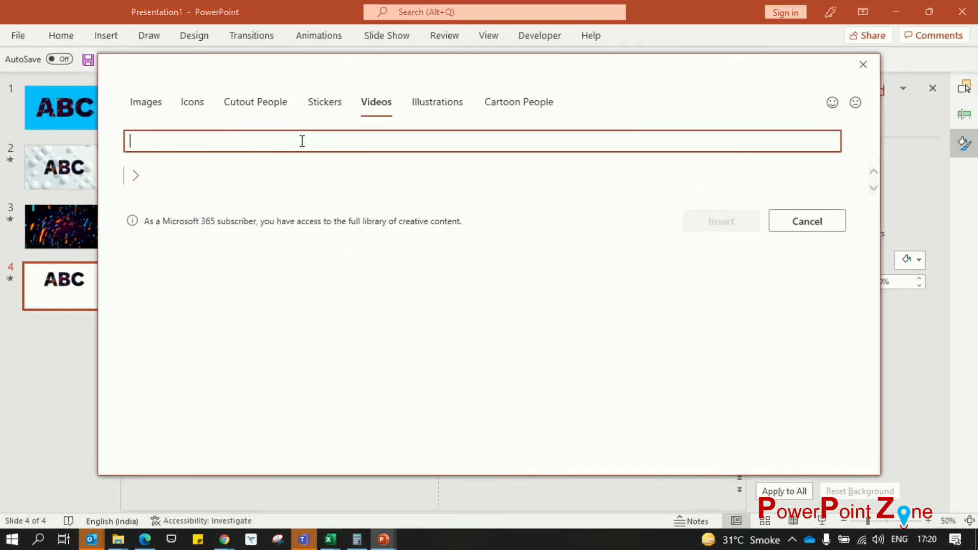
{"action": "type", "text": "white"}
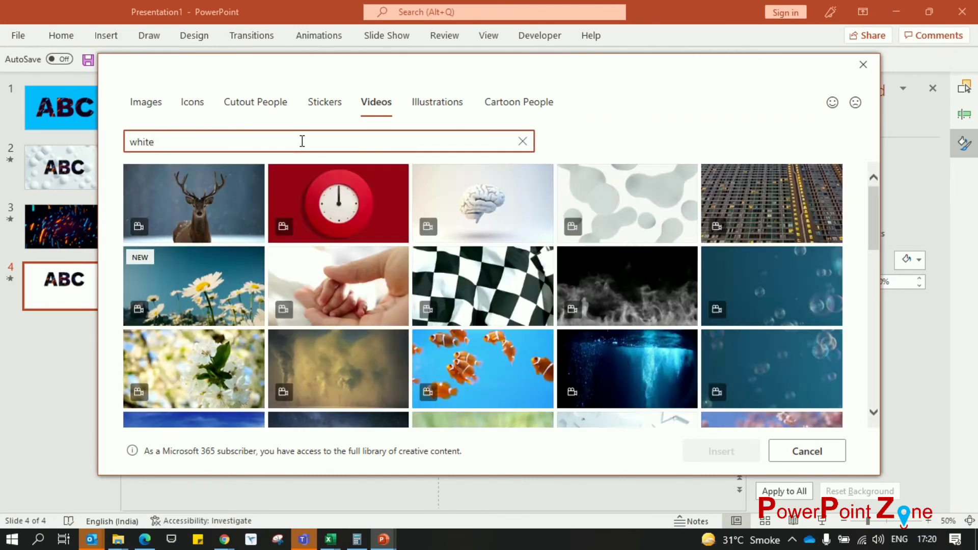
{"action": "scroll", "coordinate": [445, 247], "scroll_direction": "down", "scroll_amount": 5}
{"action": "scroll", "coordinate": [349, 321], "scroll_direction": "down", "scroll_amount": 5}
{"action": "left_click", "coordinate": [338, 284]}
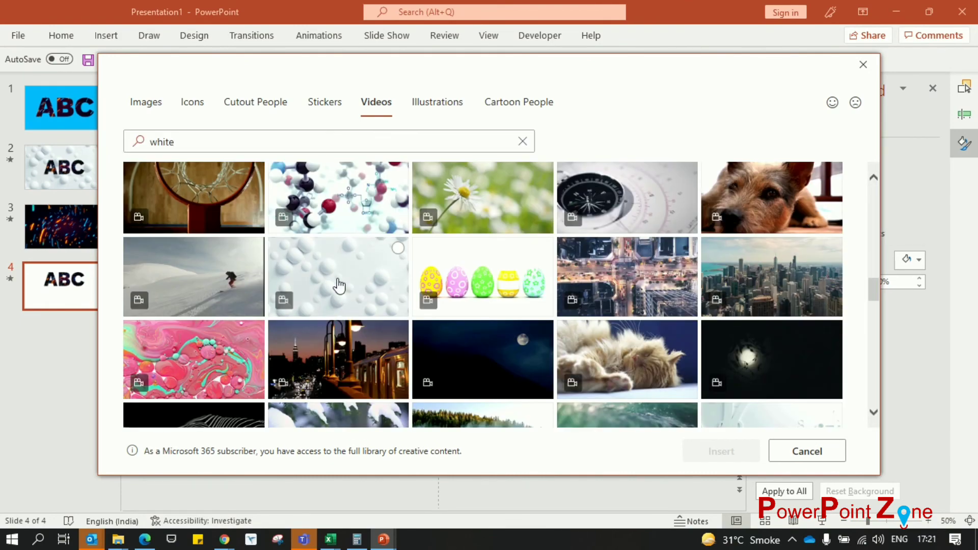
{"action": "left_click", "coordinate": [728, 452]}
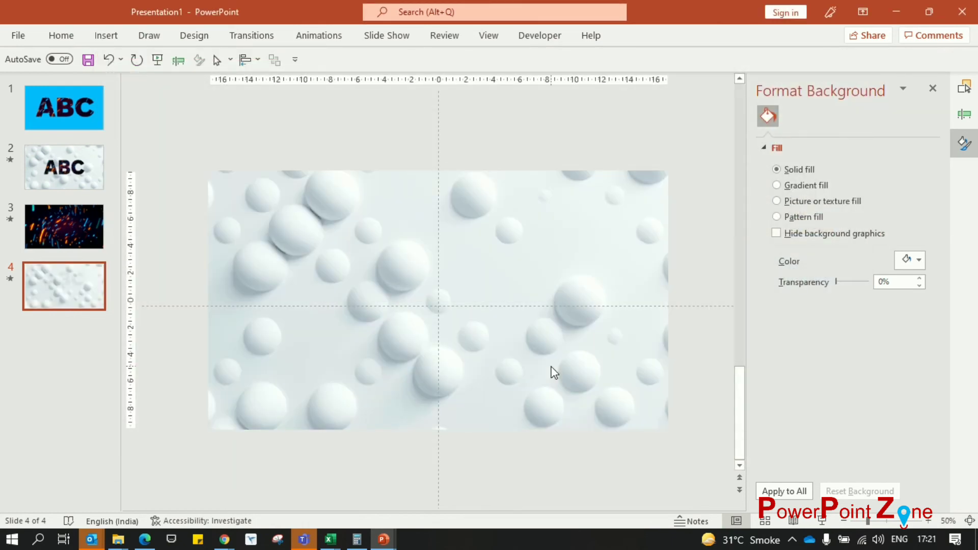
Send the white spheres video to the back, behind the ABC letters.
{"action": "right_click", "coordinate": [551, 366]}
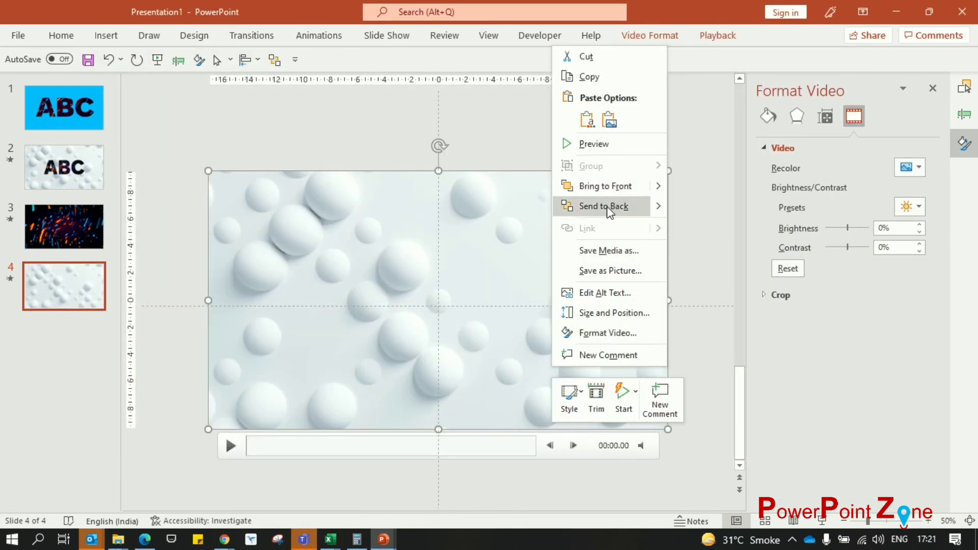
{"action": "left_click", "coordinate": [607, 206]}
{"action": "left_click", "coordinate": [712, 267]}
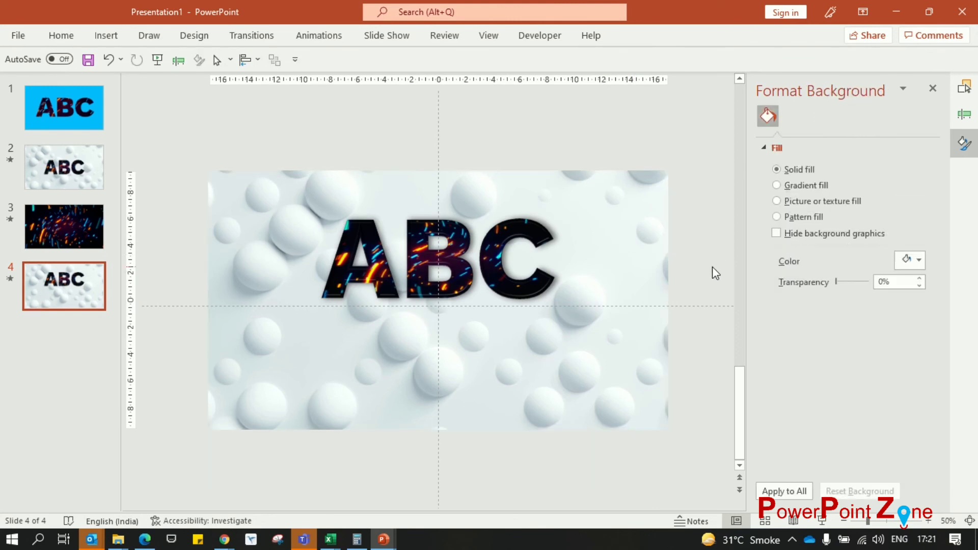
Show the animation list for slide 4, and preview the slide in slide show mode.
{"action": "left_click", "coordinate": [963, 115]}
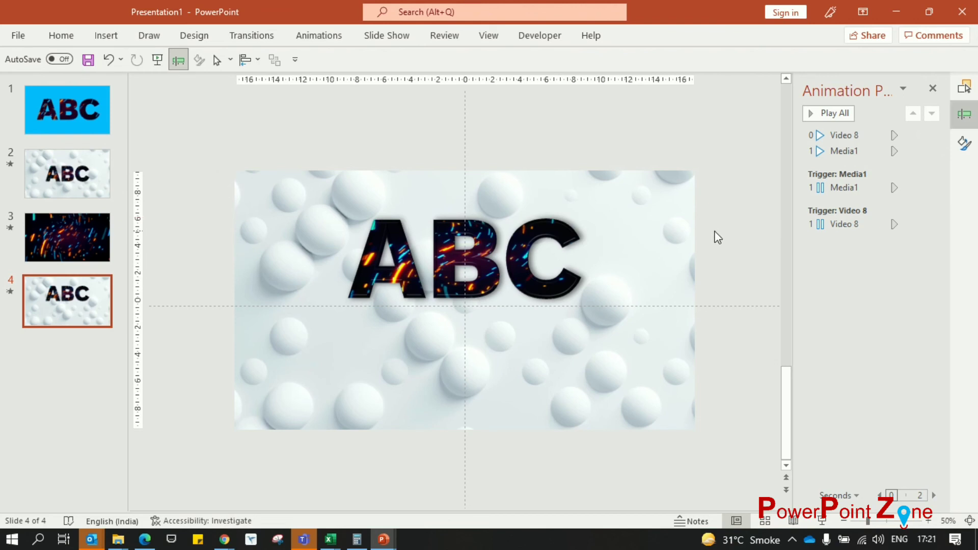
{"action": "key", "text": "shift+F5"}
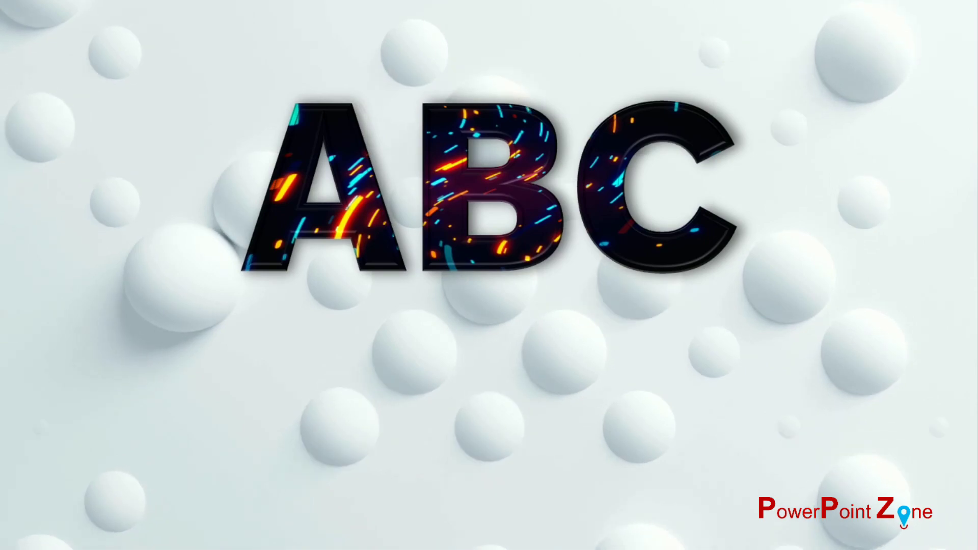
{"action": "key", "text": "Escape"}
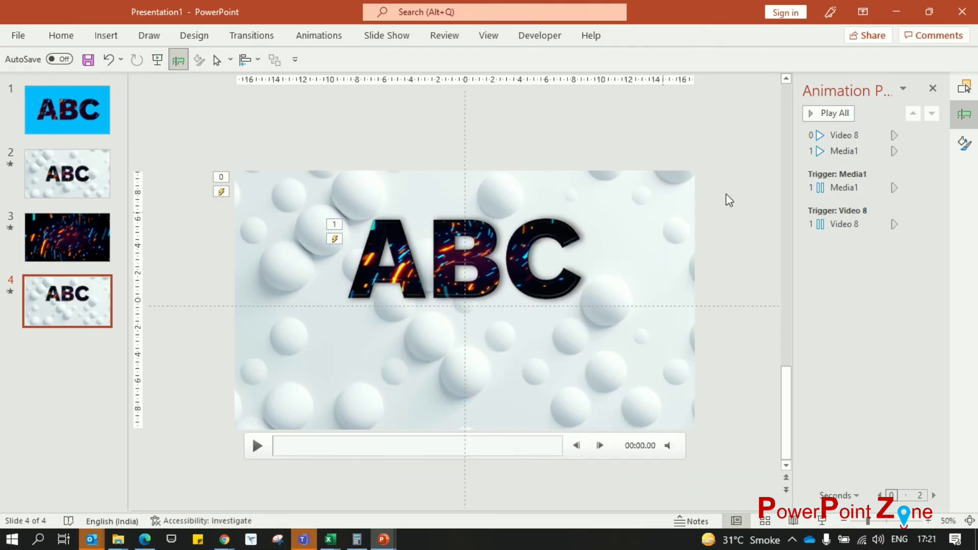
Set the Media1 play animation to Start With Previous, and play slide 4 as a slide show.
{"action": "left_click", "coordinate": [847, 151]}
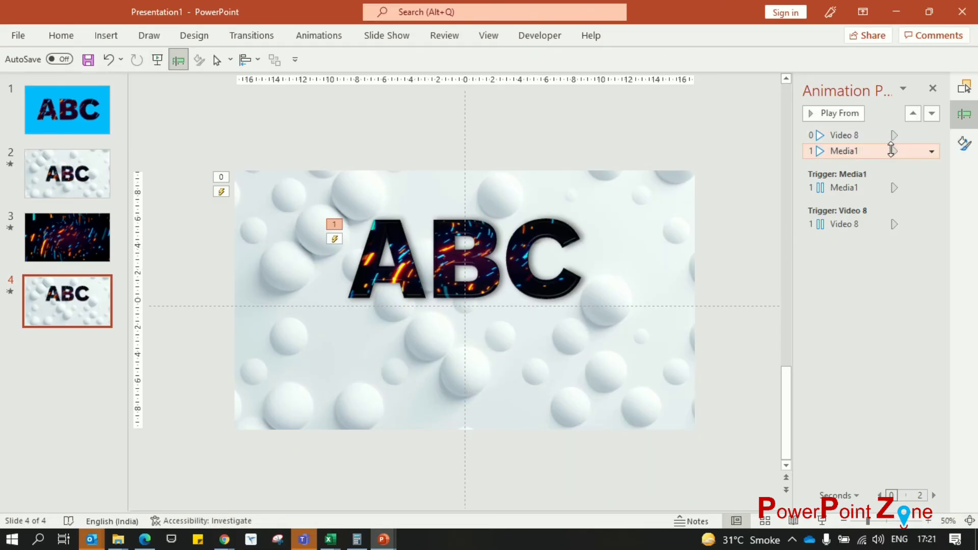
{"action": "left_click", "coordinate": [931, 152]}
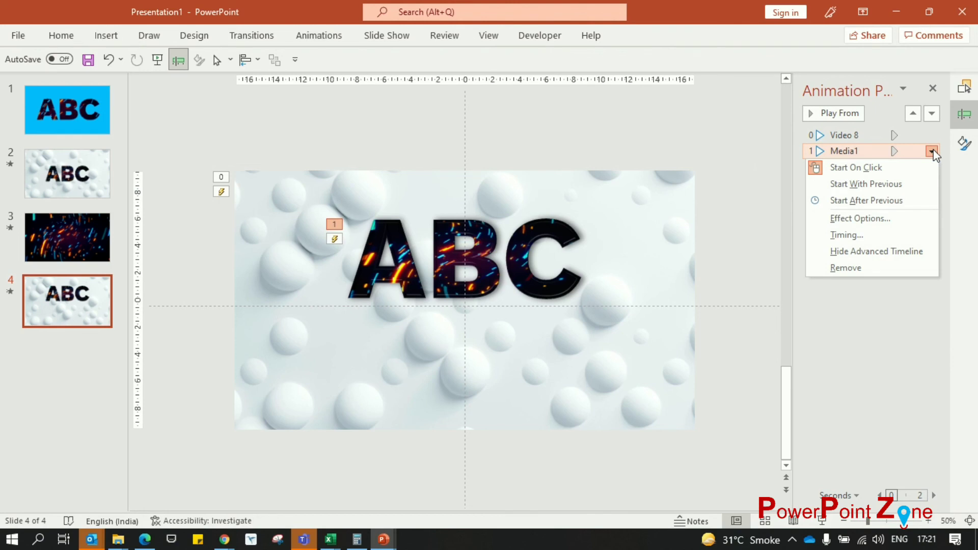
{"action": "left_click", "coordinate": [878, 184]}
{"action": "left_click", "coordinate": [723, 243]}
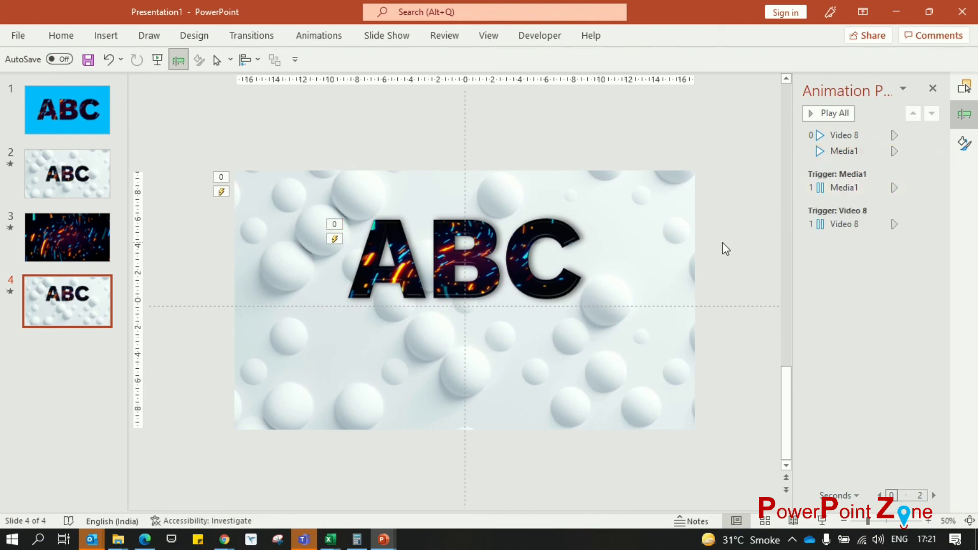
{"action": "key", "text": "shift+F5"}
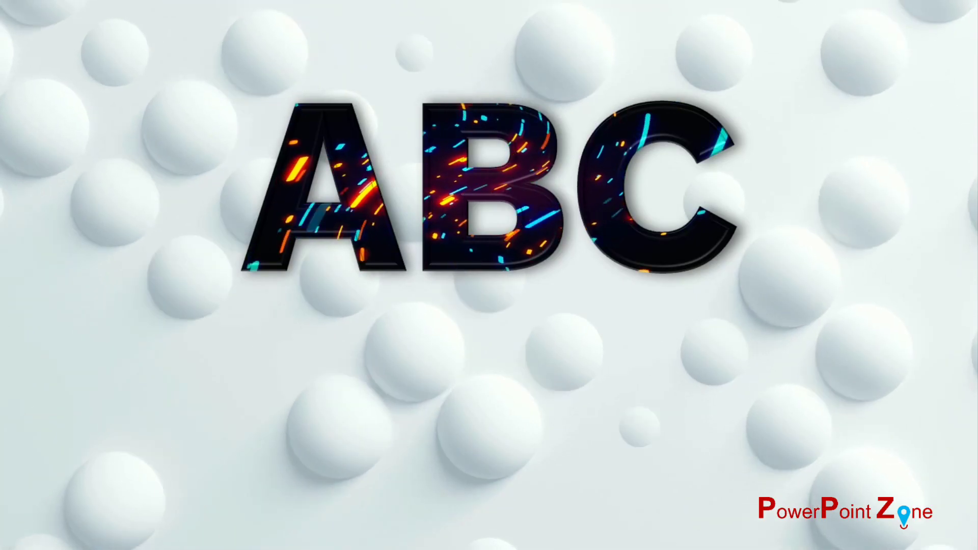